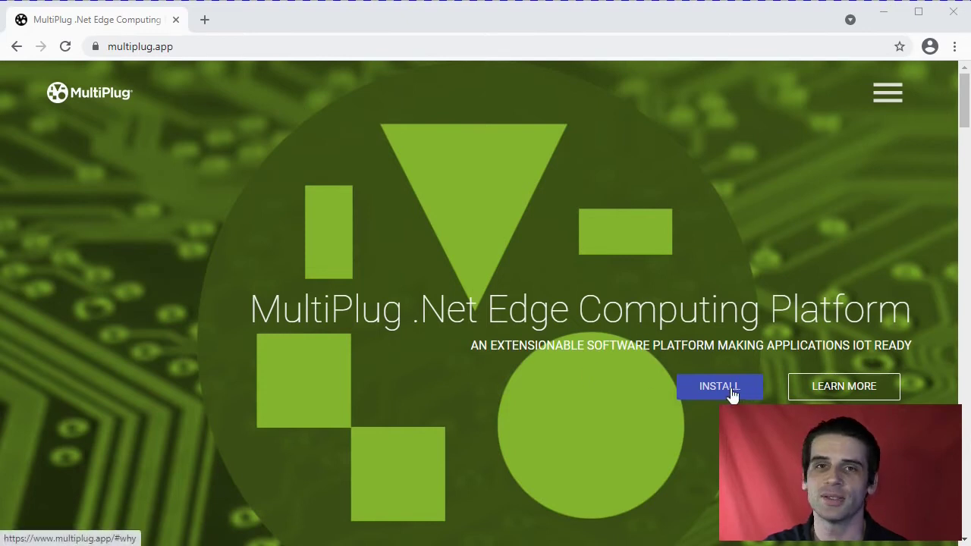
Scroll the multiplug.app homepage down to the Architecture section with the Windows and Linux install options.
scroll(728, 396, "down", 1)
scroll(728, 396, "down", 12)
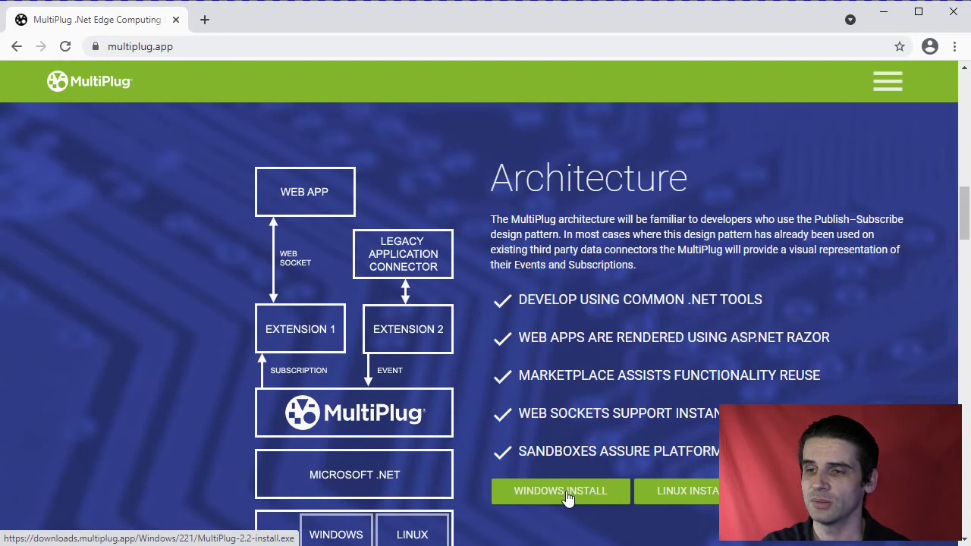
Download MultiPlug-2.2-install.exe, keep it despite Chrome's warning, and launch it.
scroll(574, 493, "down", 1)
left_click(571, 423)
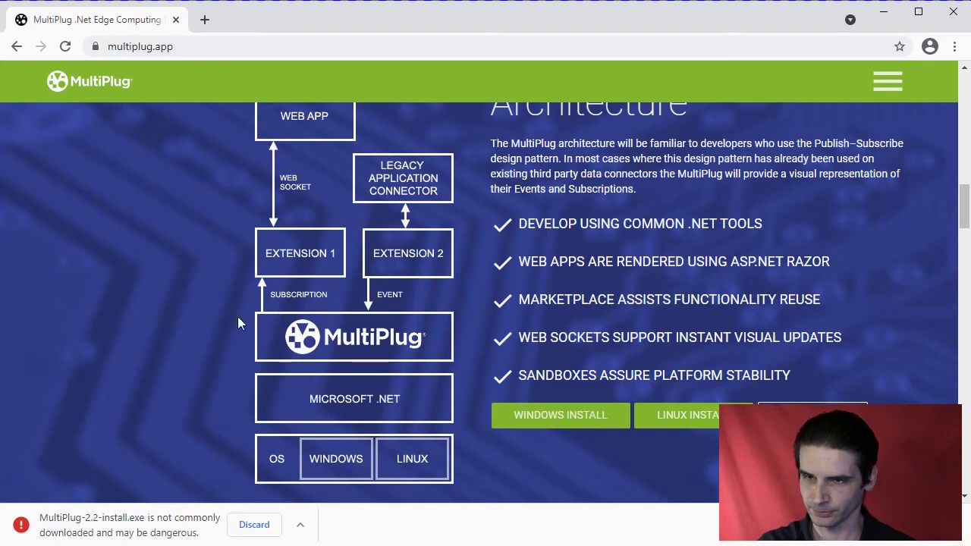
left_click(301, 530)
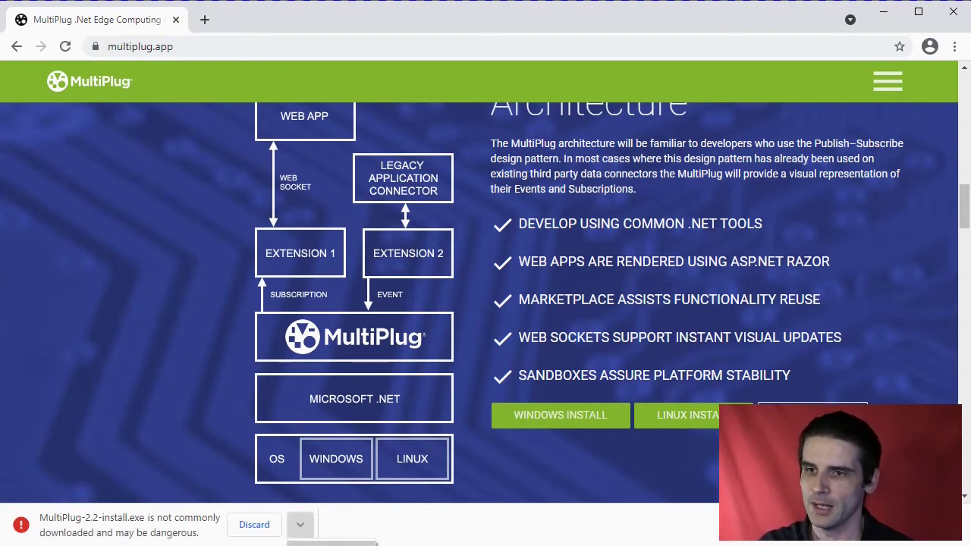
left_click(323, 544)
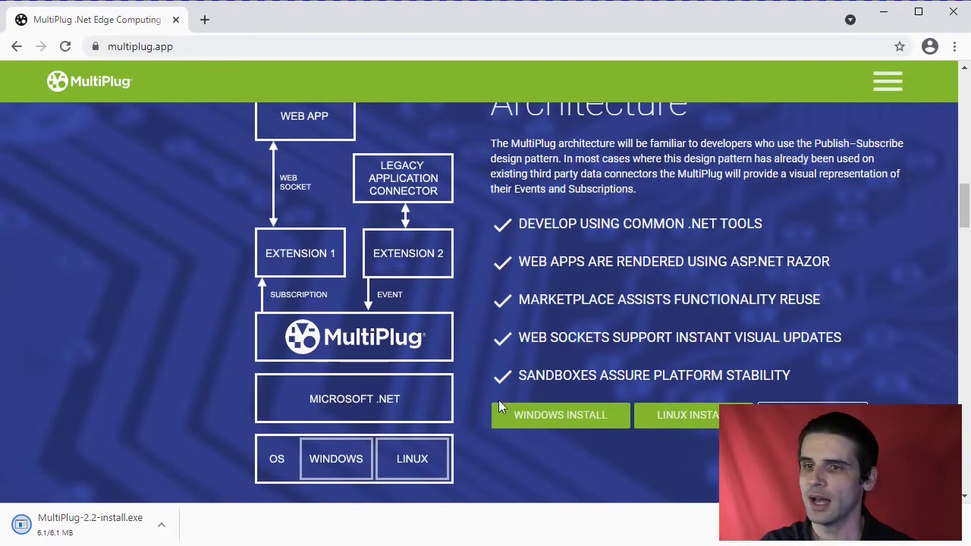
left_click(96, 524)
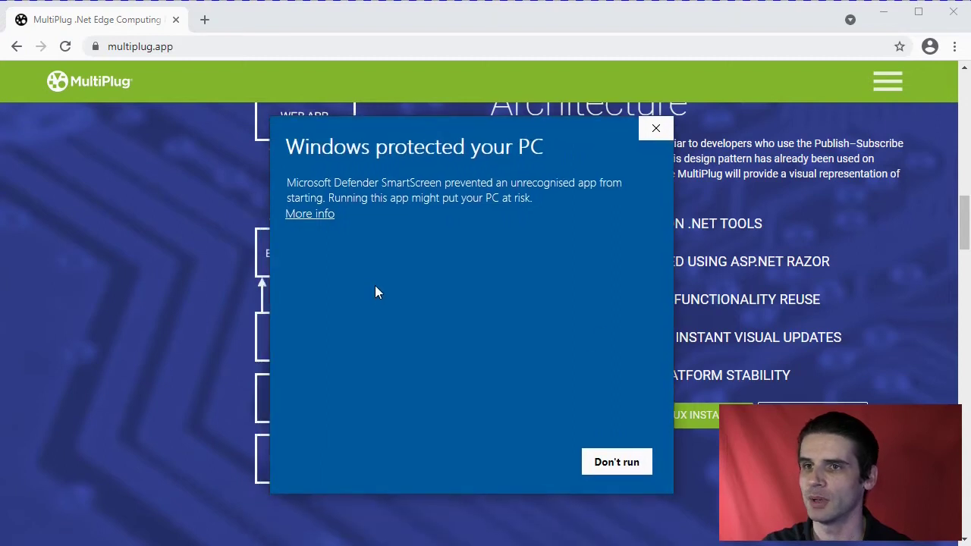
Let the unrecognised installer run through SmartScreen's More info and Run anyway.
left_click(326, 216)
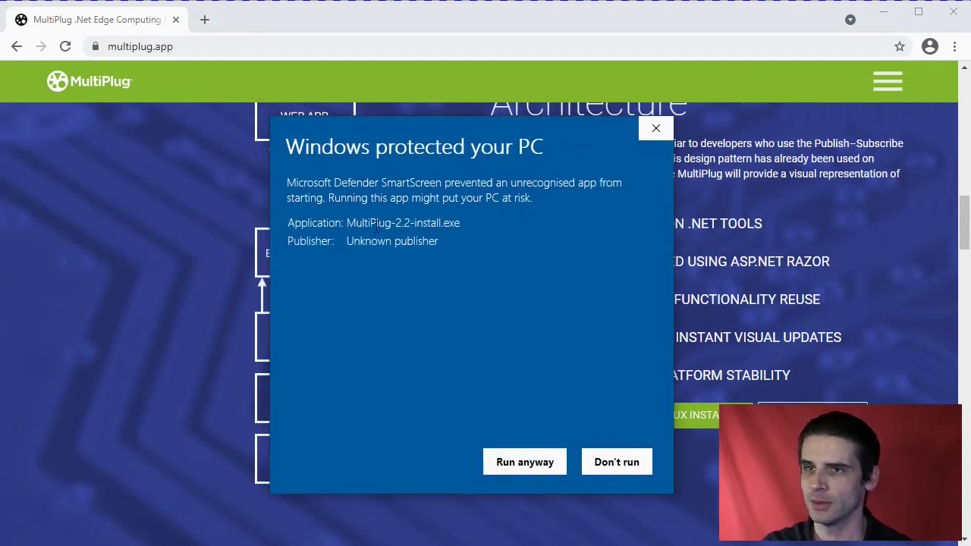
left_click(520, 467)
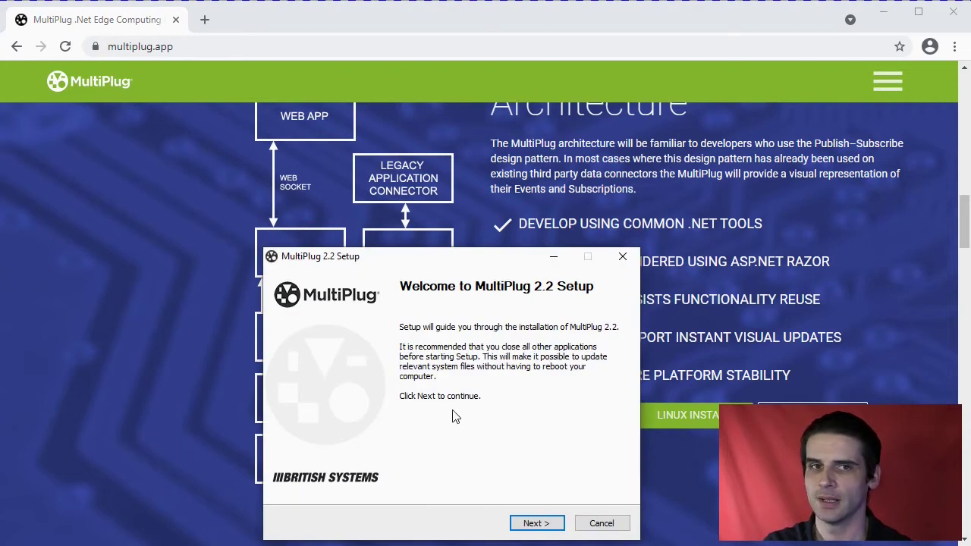
Install MultiPlug 2.2 with default components and folders, with both Windows service options enabled.
left_click_drag(373, 256, 386, 158)
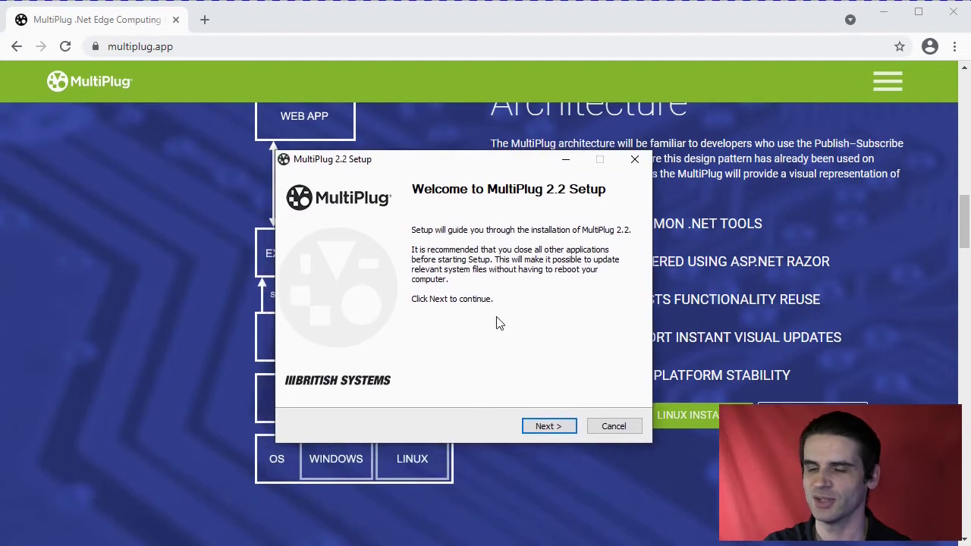
left_click(558, 429)
left_click(556, 429)
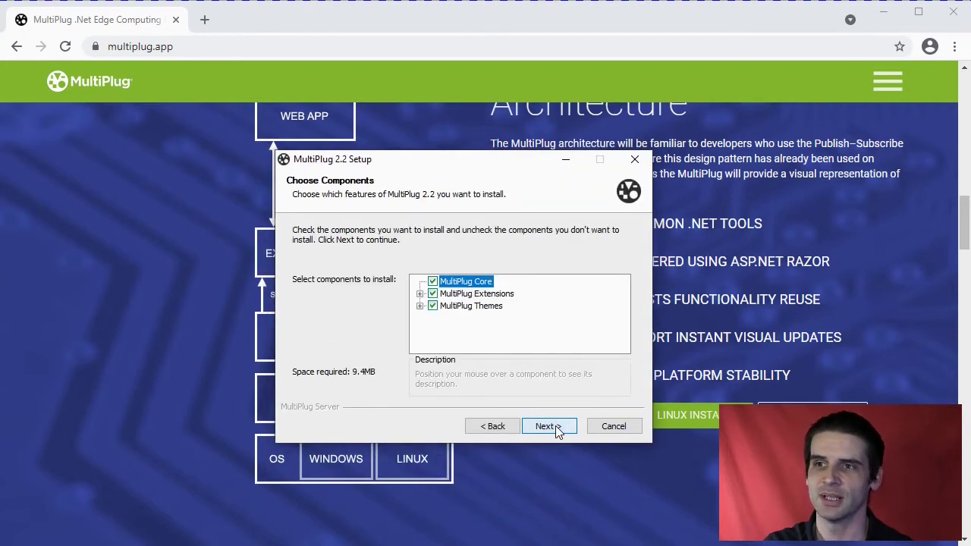
left_click(556, 429)
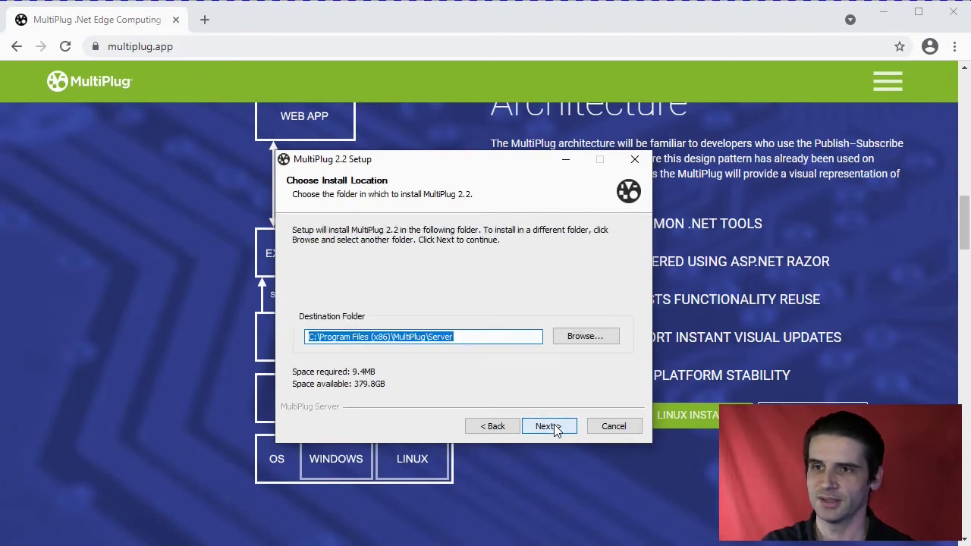
left_click(554, 425)
left_click(553, 426)
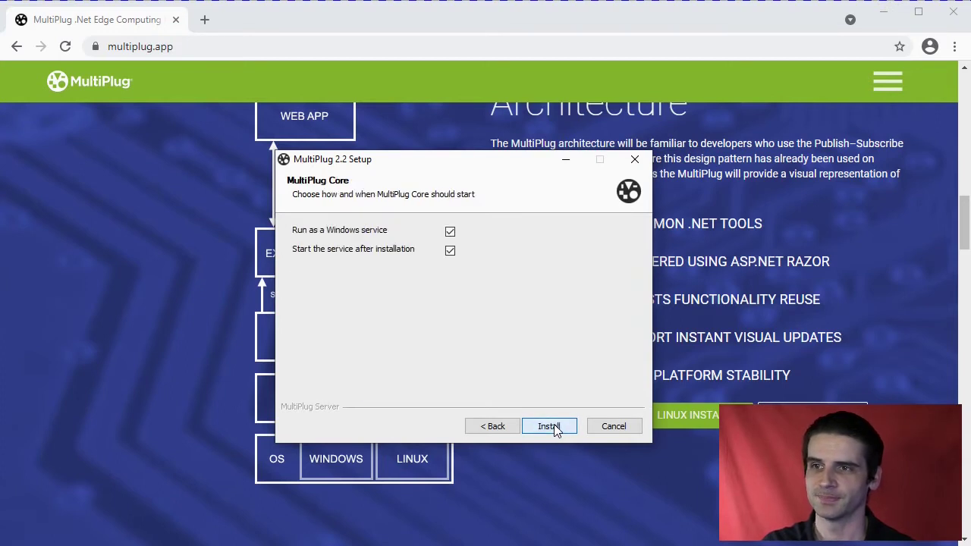
left_click(549, 427)
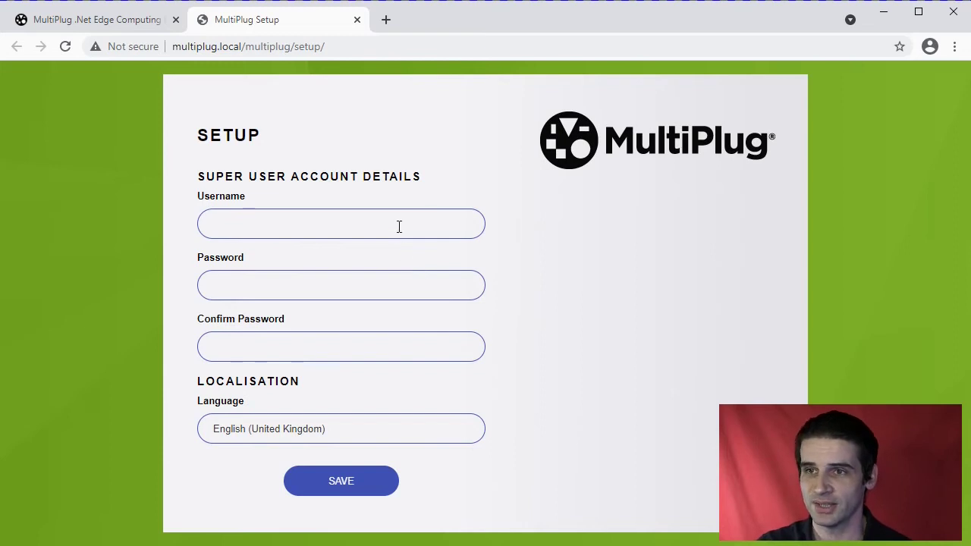
Create the super user 'admin' with a confirmed password and save it.
left_click(320, 230)
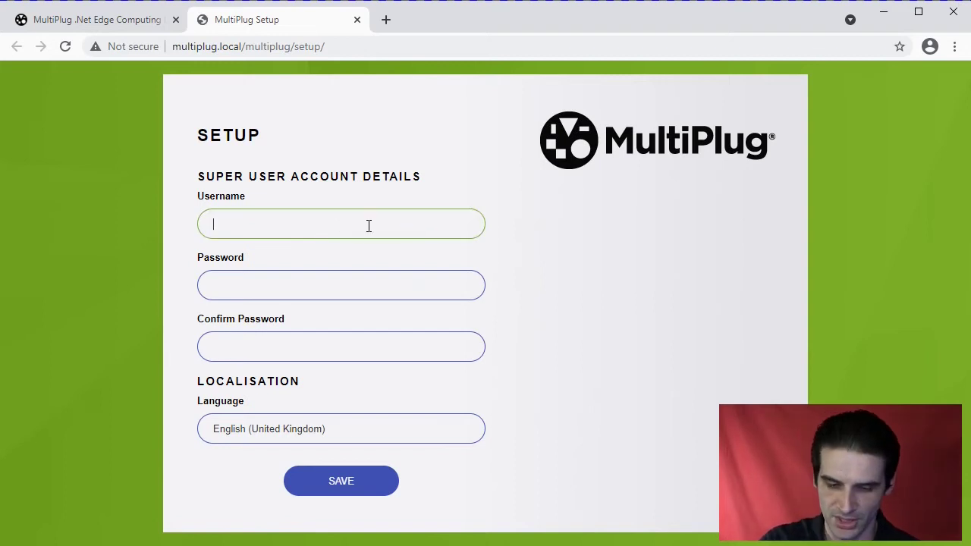
type("admin")
key("Tab")
type("ad")
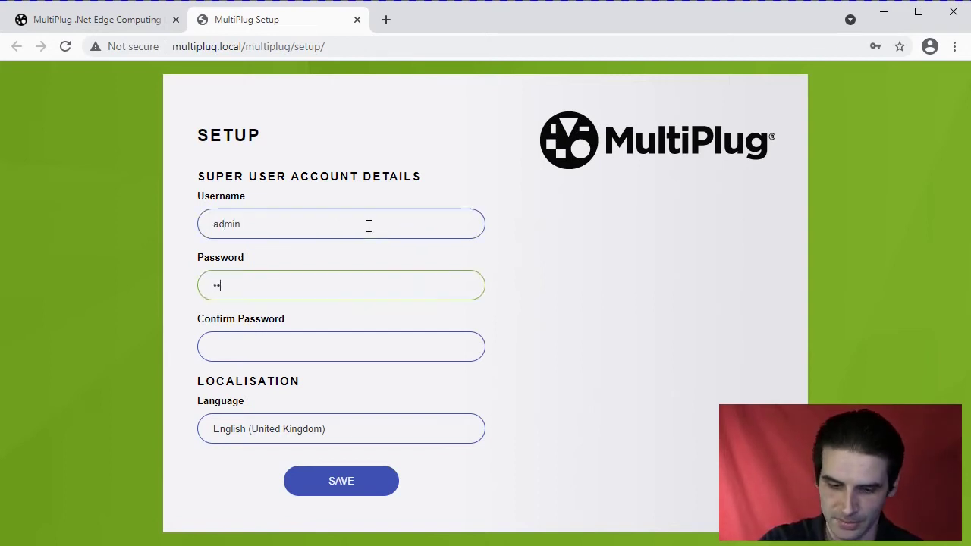
type("min123")
key("Tab")
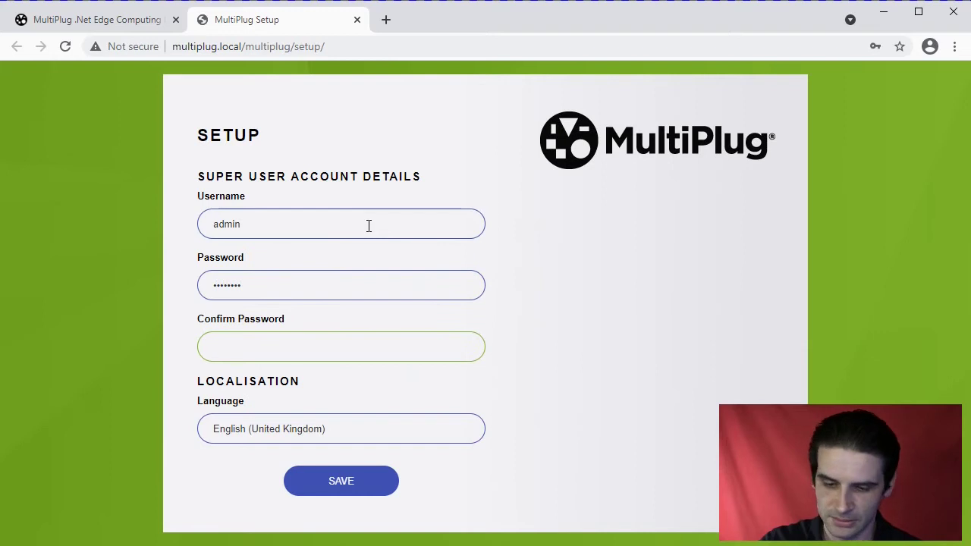
type("admin123")
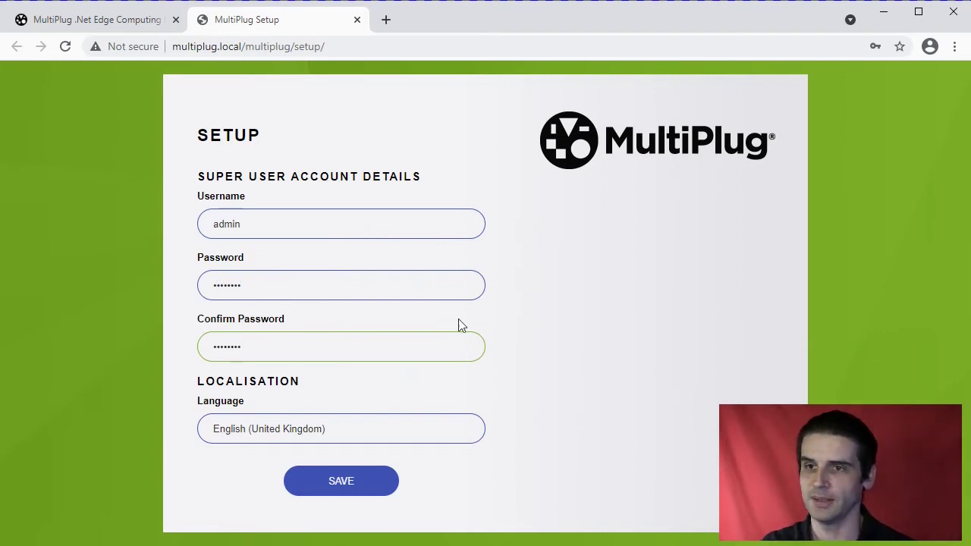
left_click(355, 489)
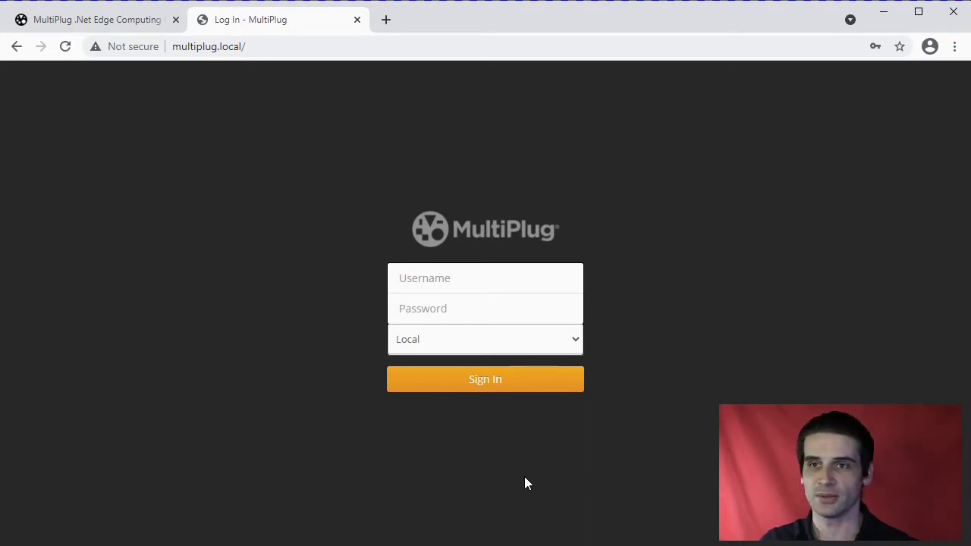
Sign in with the SuperUser account type as admin with the account password.
left_click(567, 346)
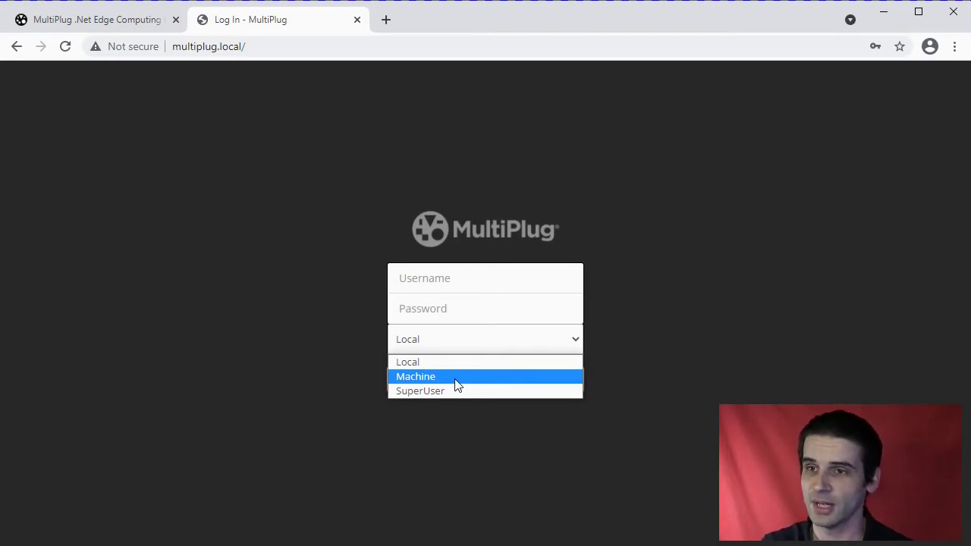
left_click(455, 392)
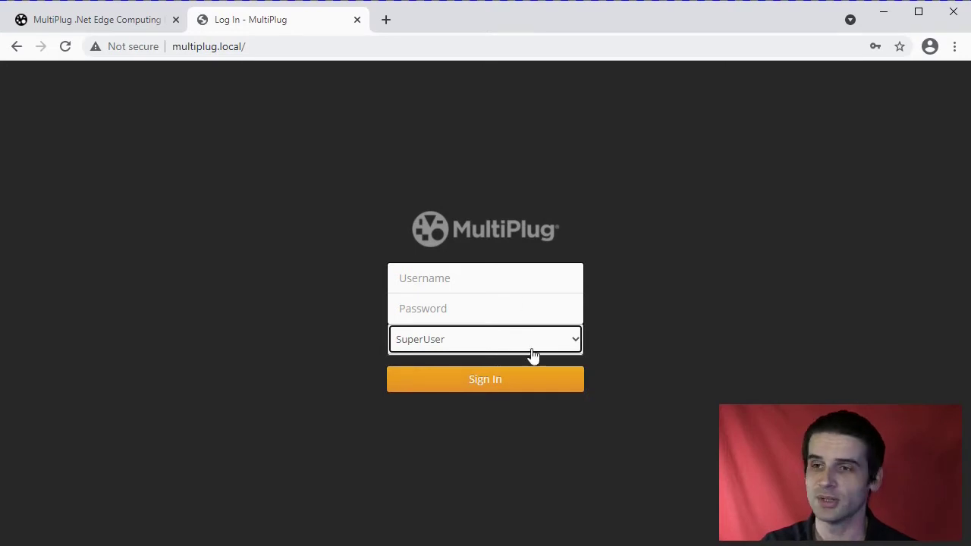
left_click(463, 277)
type("admin")
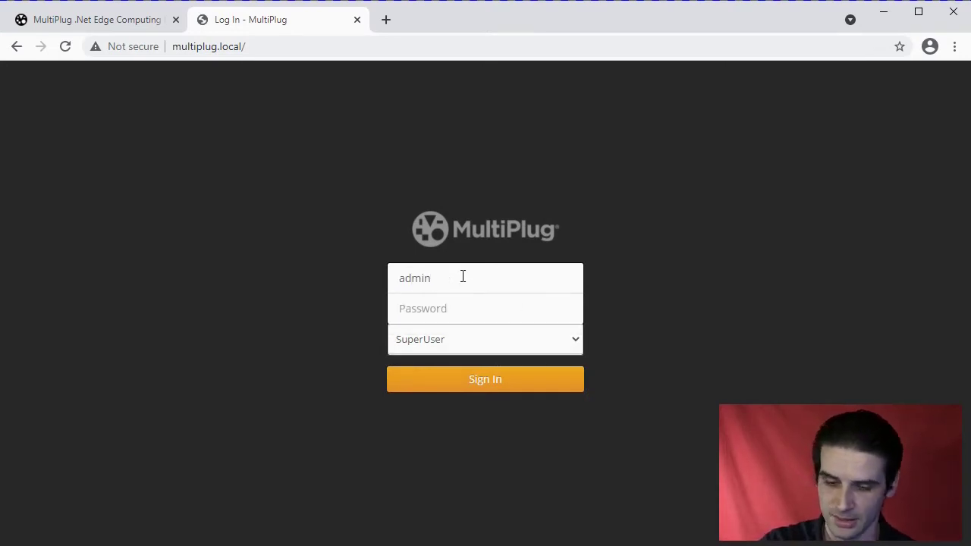
key("Tab")
type("••••••••")
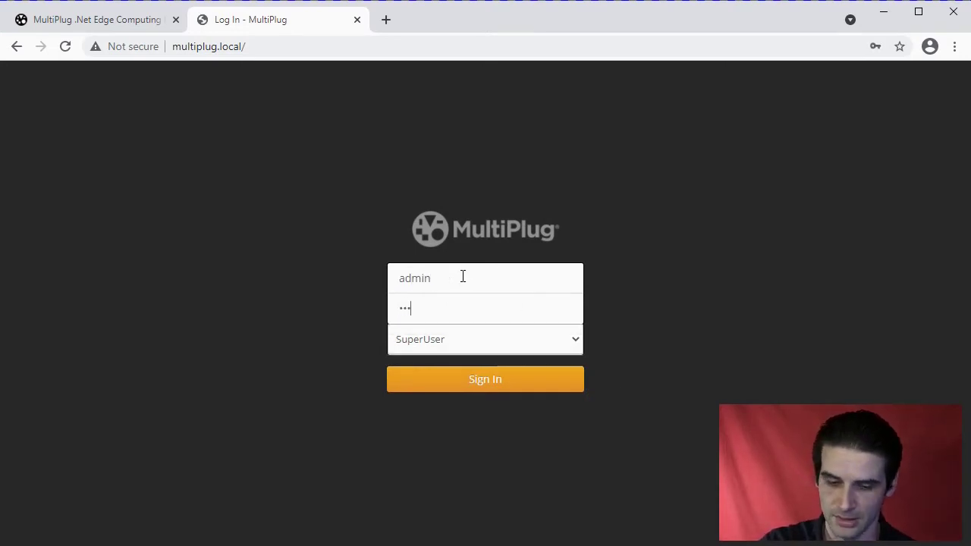
left_click(486, 385)
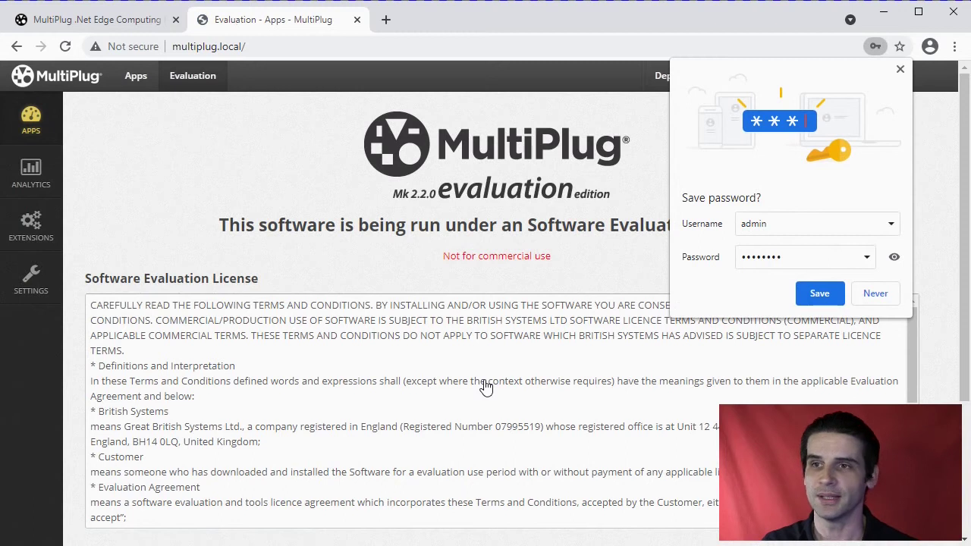
Decline saving the password, then open the Simple File Configurator page under Extensions.
left_click(882, 294)
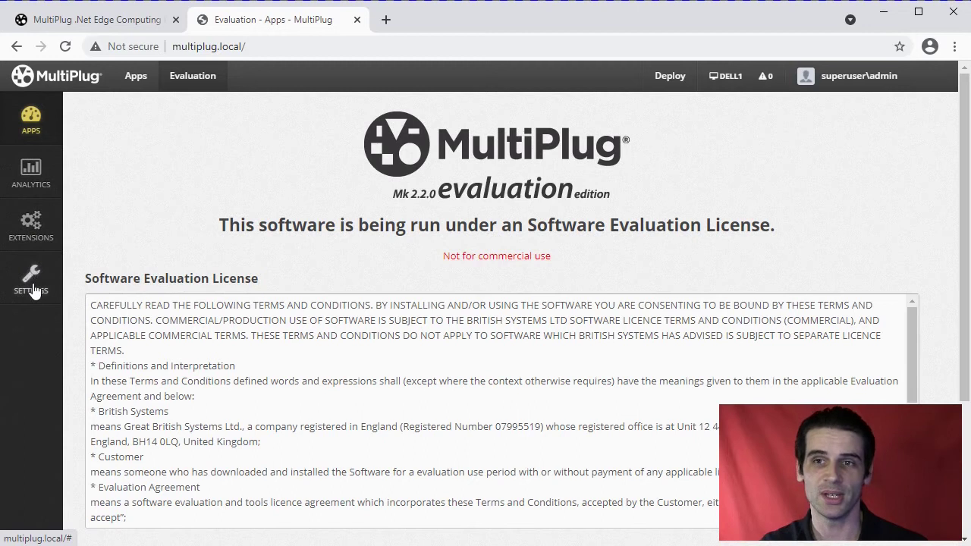
left_click(33, 228)
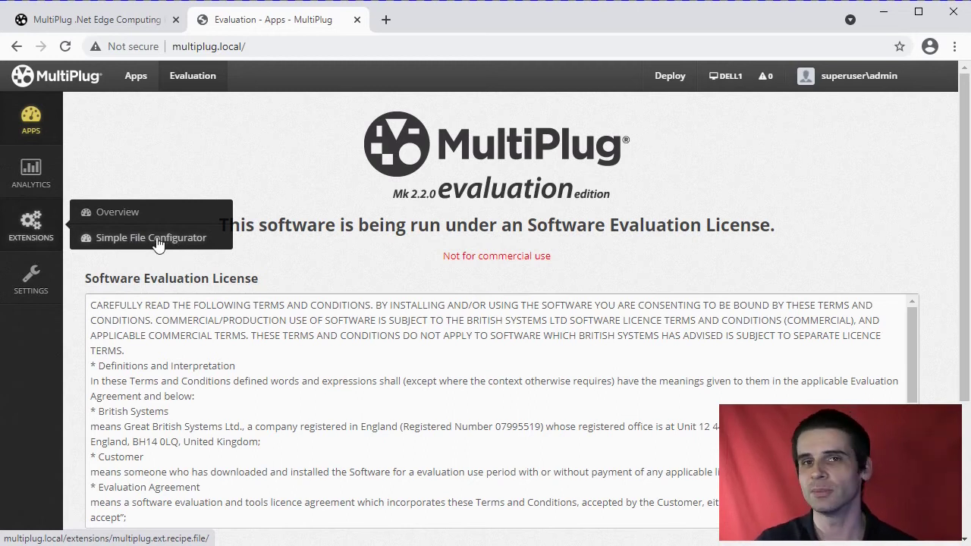
left_click(158, 239)
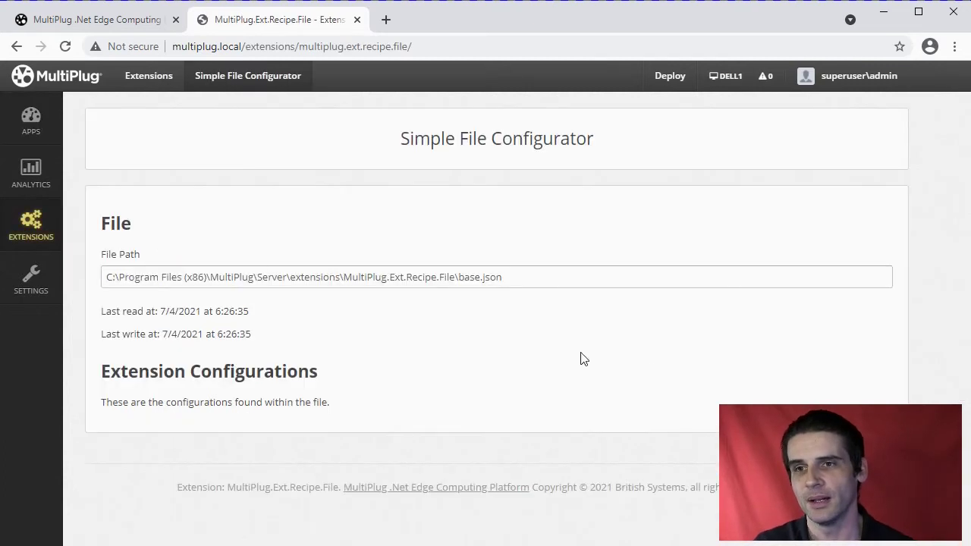
Select the base.json file path, then go to the Settings Overview page.
mouse_move(65, 282)
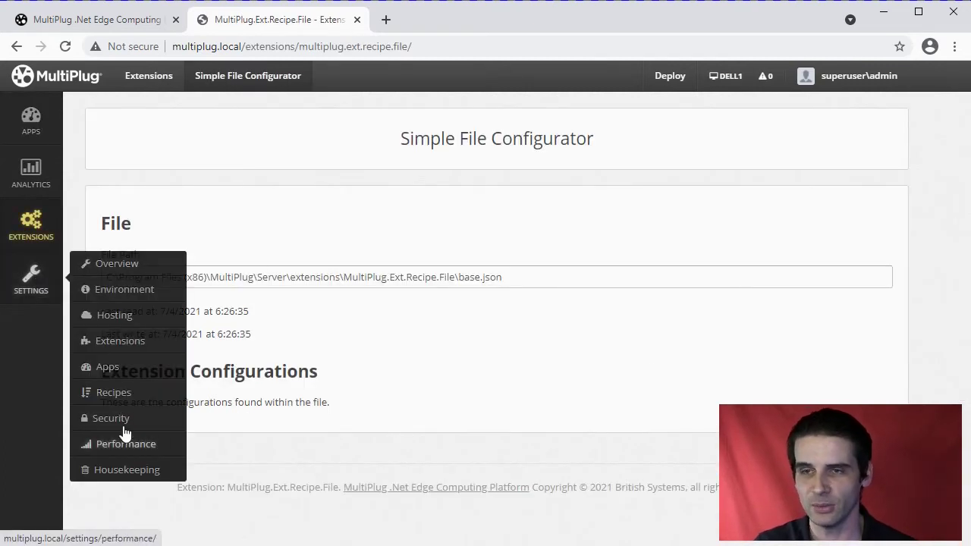
left_click_drag(537, 283, 103, 277)
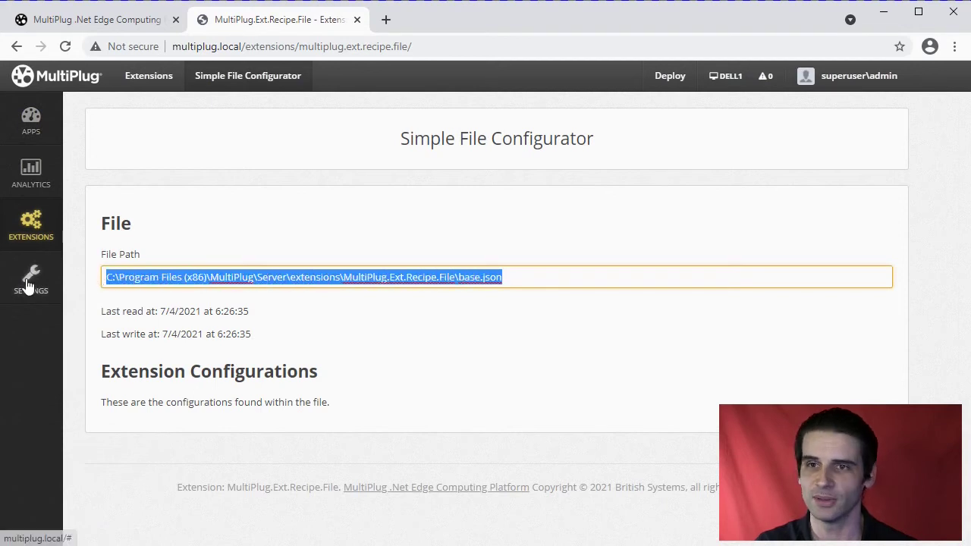
mouse_move(27, 292)
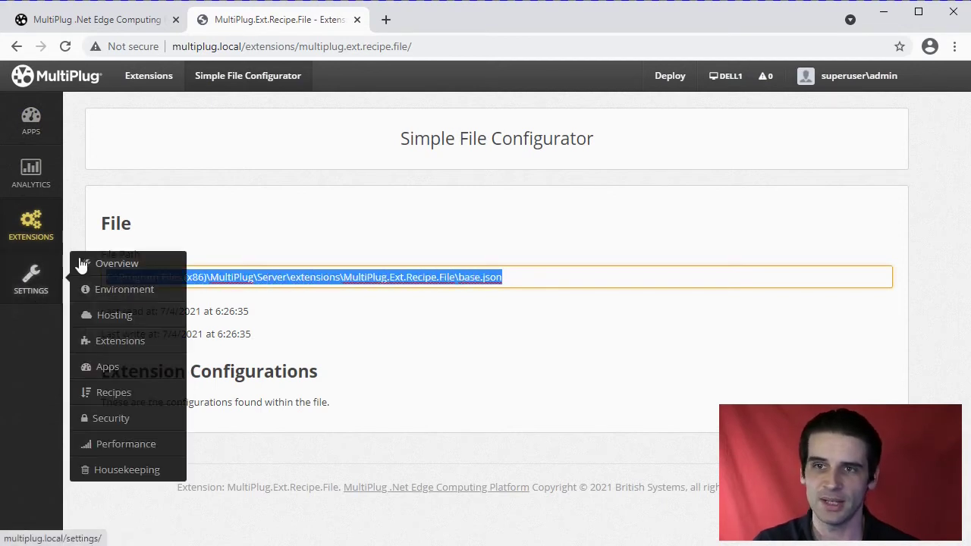
left_click(126, 264)
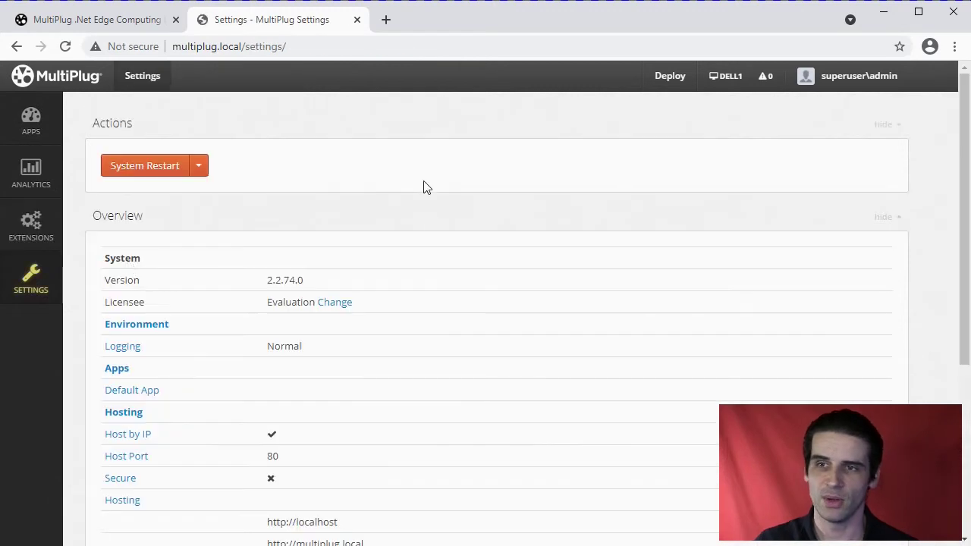
Review the Settings overview and check, then dismiss, the System Restart Shutdown host device option.
scroll(437, 398, "down", 4)
scroll(437, 400, "up", 1)
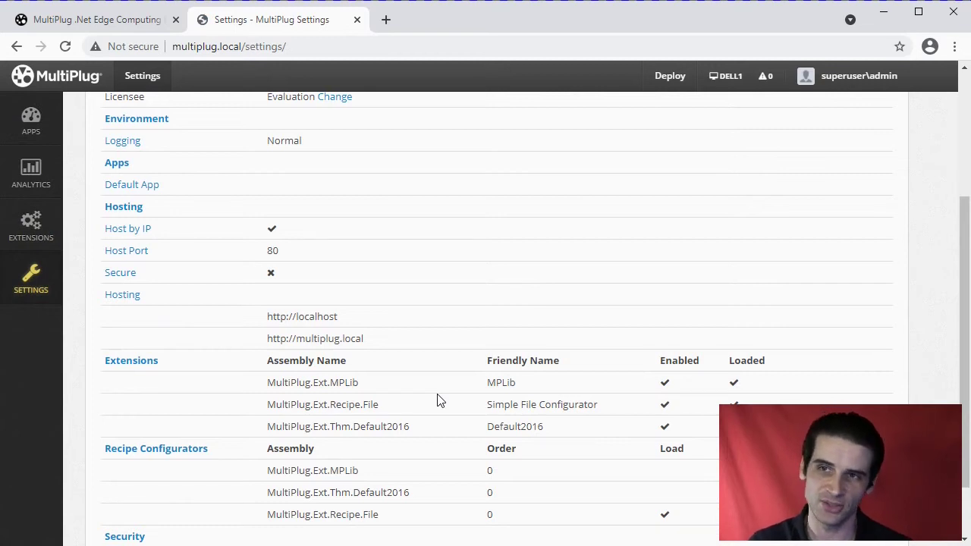
scroll(437, 399, "up", 2)
scroll(438, 400, "down", 3)
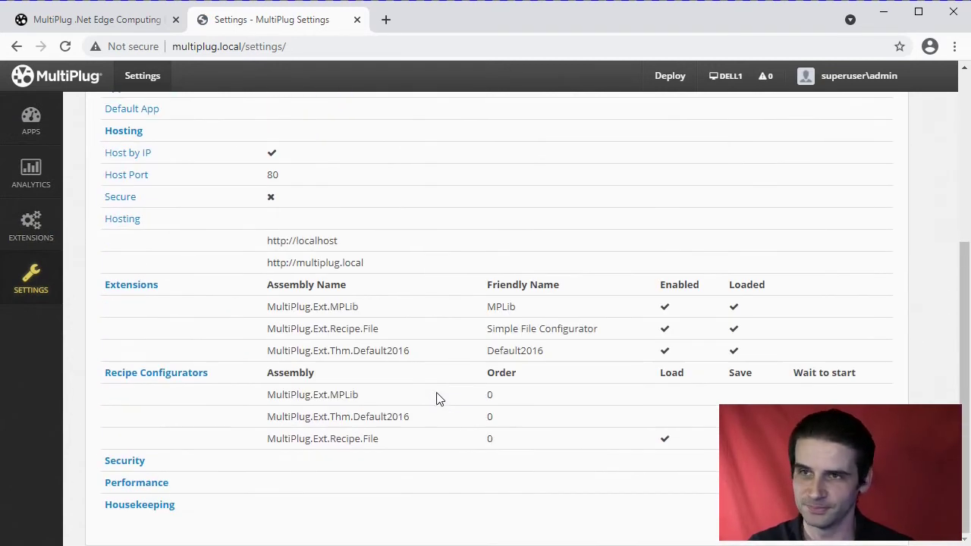
scroll(227, 387, "up", 2)
scroll(193, 381, "up", 2)
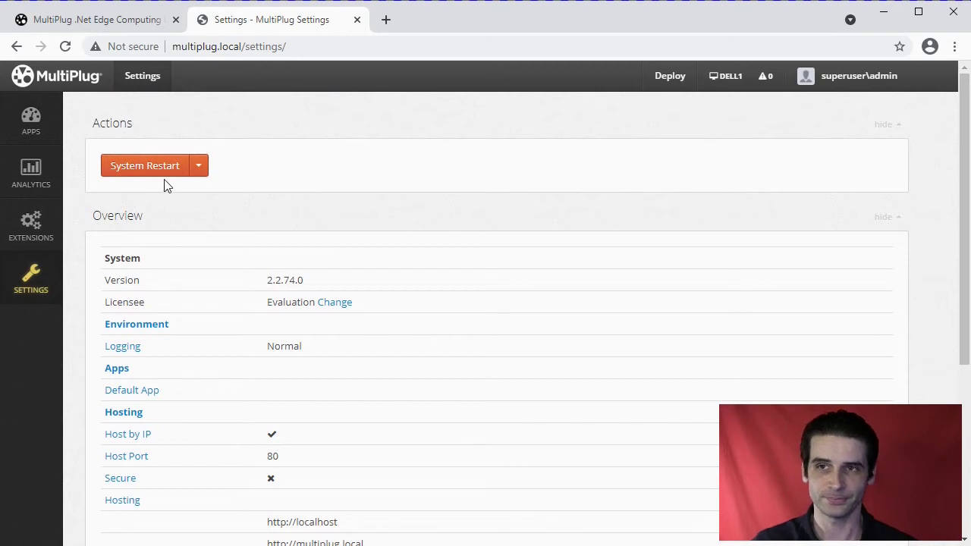
left_click(198, 169)
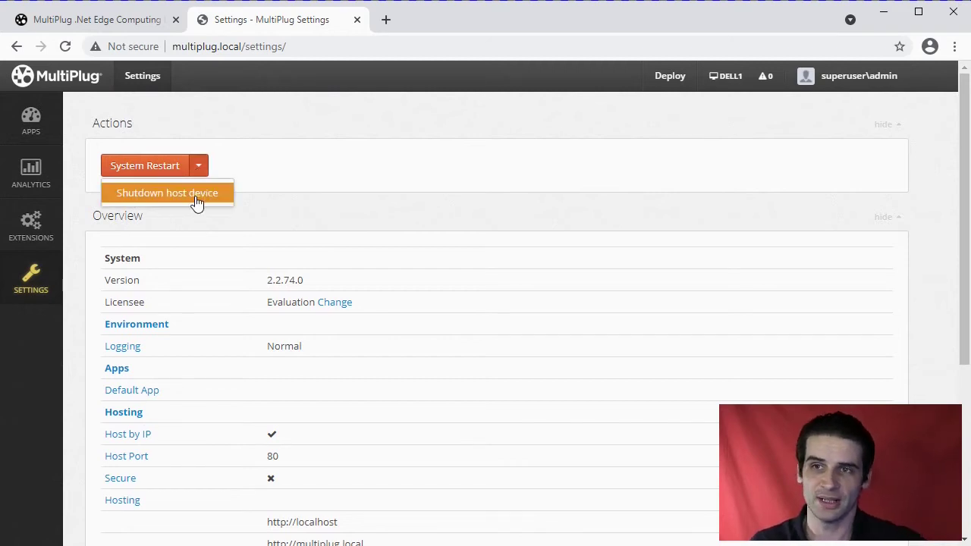
left_click(379, 223)
Open Settings Extensions, then Add, and browse available extensions like Demo 1.0.17 and IFTTT 1.0.18.
mouse_move(30, 280)
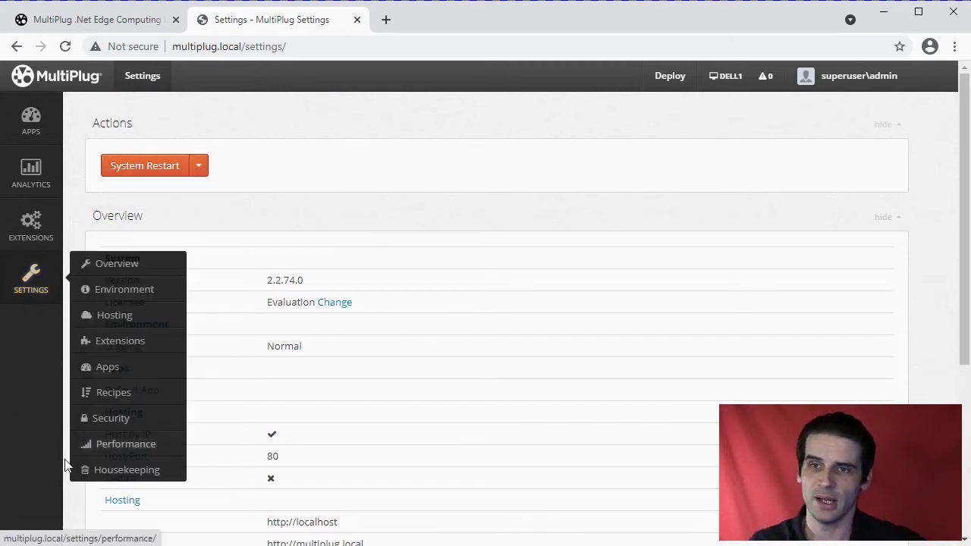
left_click(127, 345)
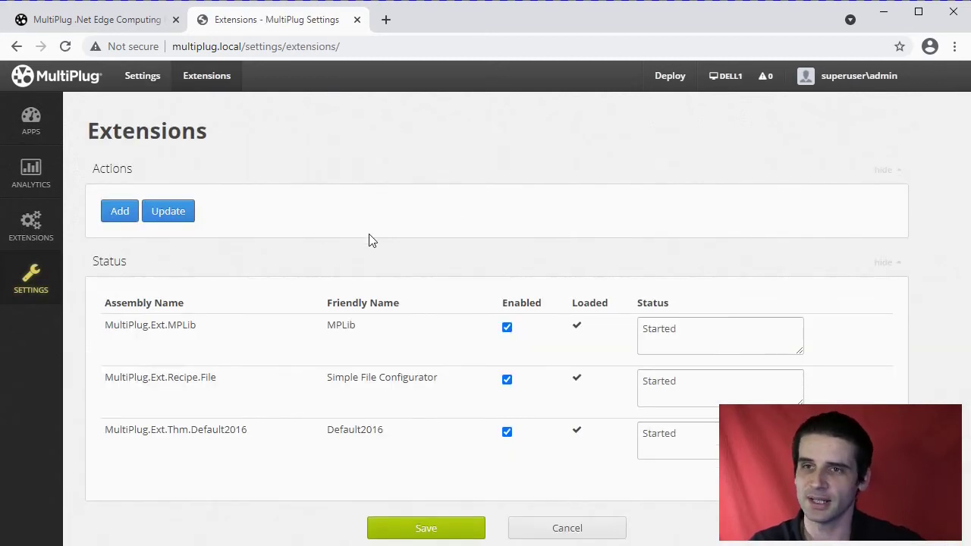
left_click(106, 212)
scroll(364, 236, "down", 5)
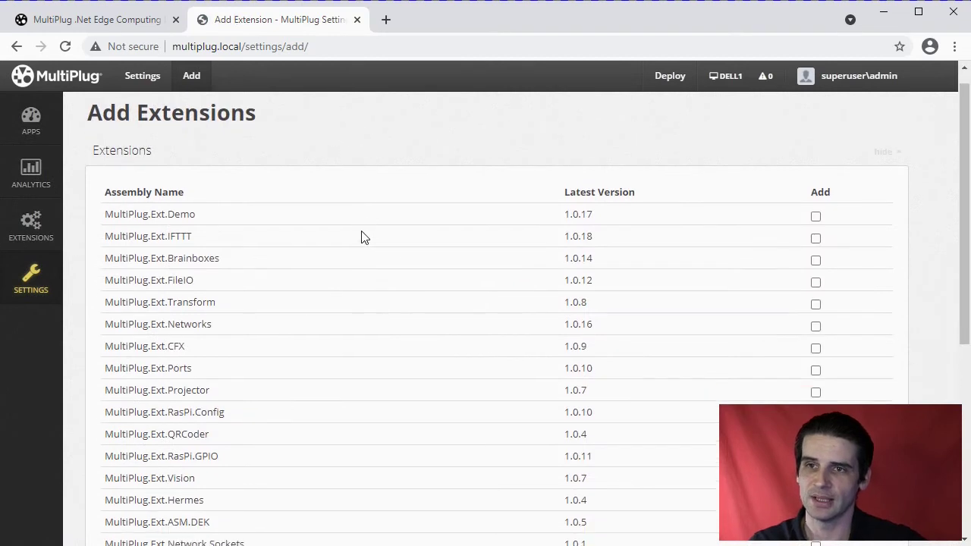
scroll(318, 185, "up", 5)
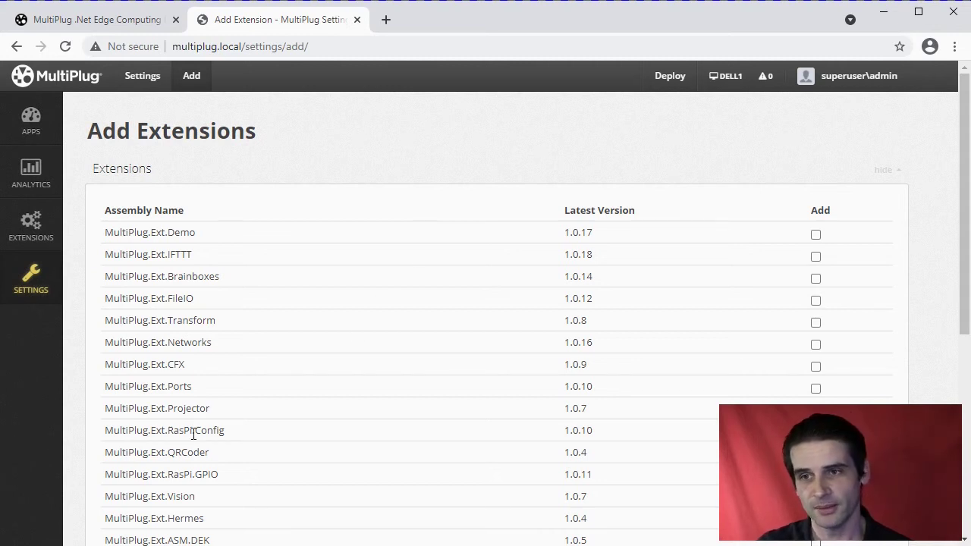
Highlight extension names in the Add Extensions list, including MultiPlug.Ext.RasPi.GPIO.
left_click_drag(243, 435, 106, 439)
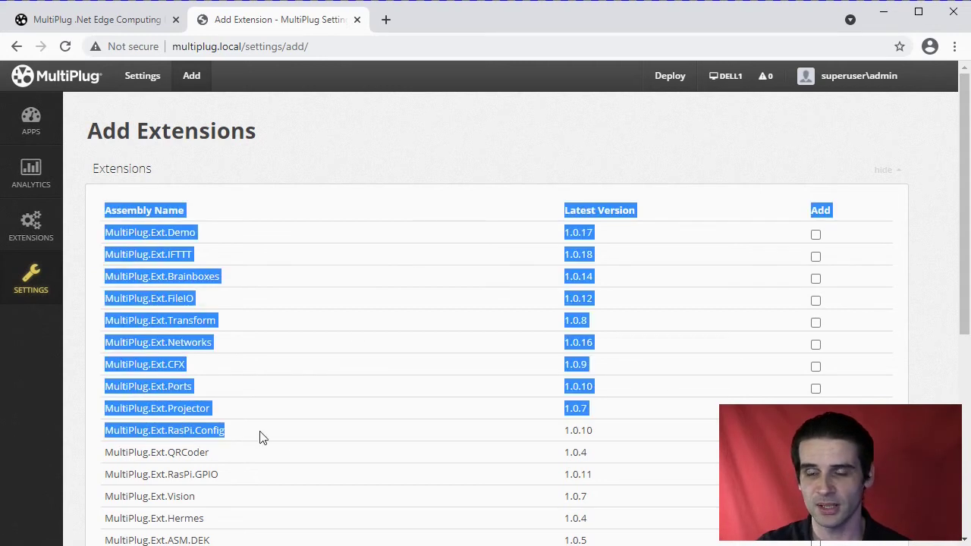
left_click(259, 437)
left_click_drag(236, 477, 108, 476)
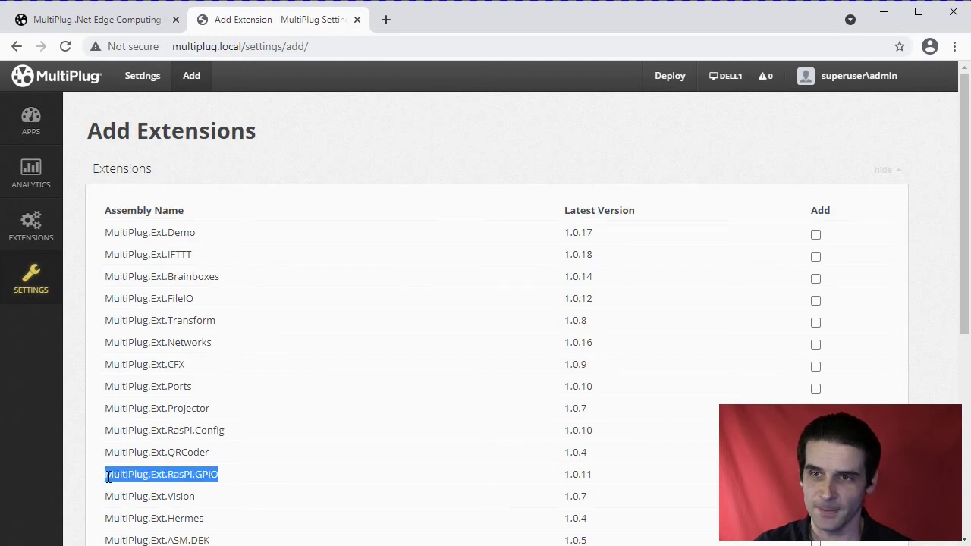
Look over the Sideload and Package Manager sections, then return to the multiplug.app website.
scroll(307, 478, "down", 2)
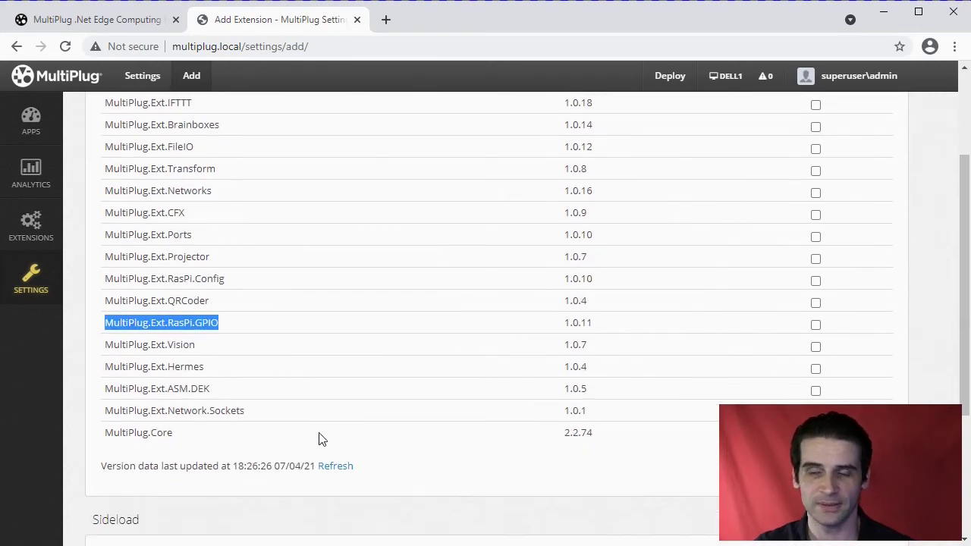
scroll(319, 438, "up", 1)
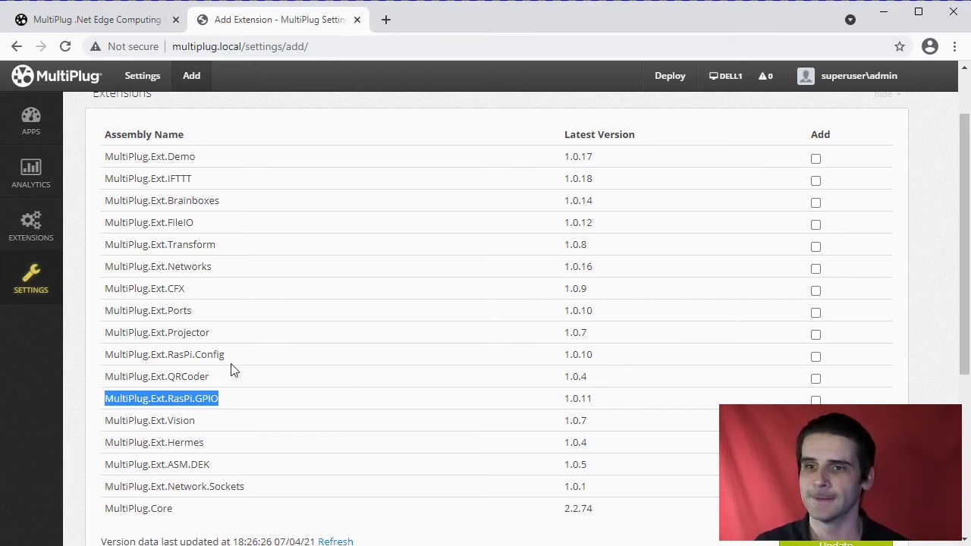
scroll(175, 345, "down", 3)
scroll(178, 345, "down", 1)
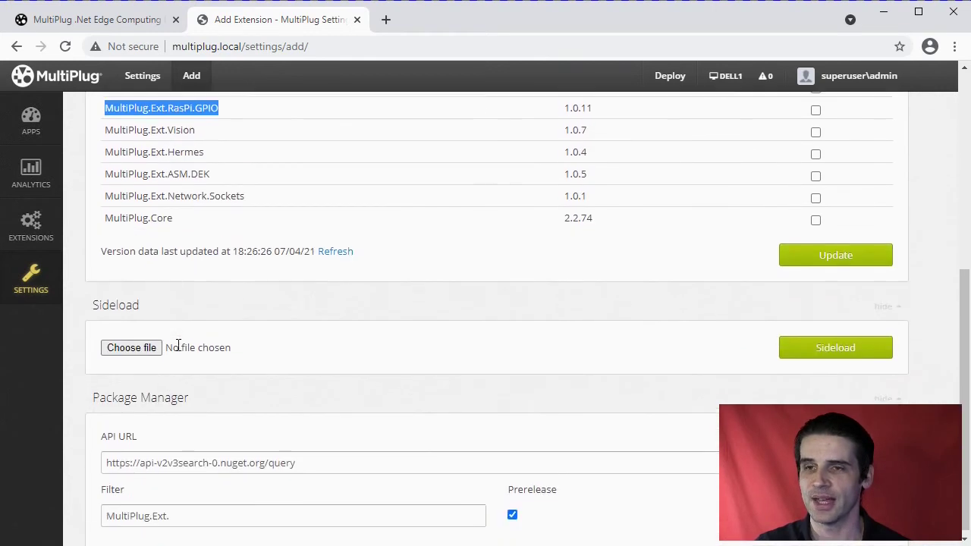
scroll(178, 347, "up", 5)
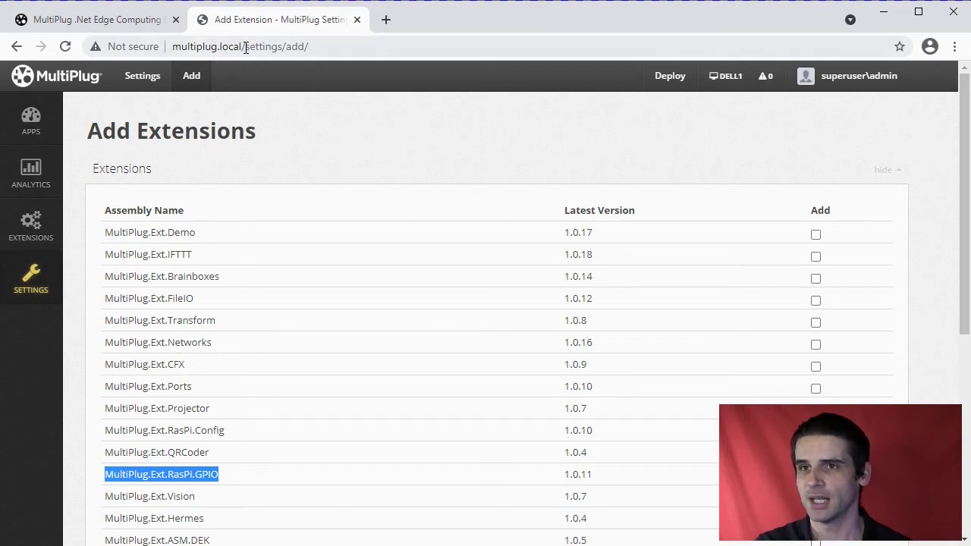
left_click(95, 22)
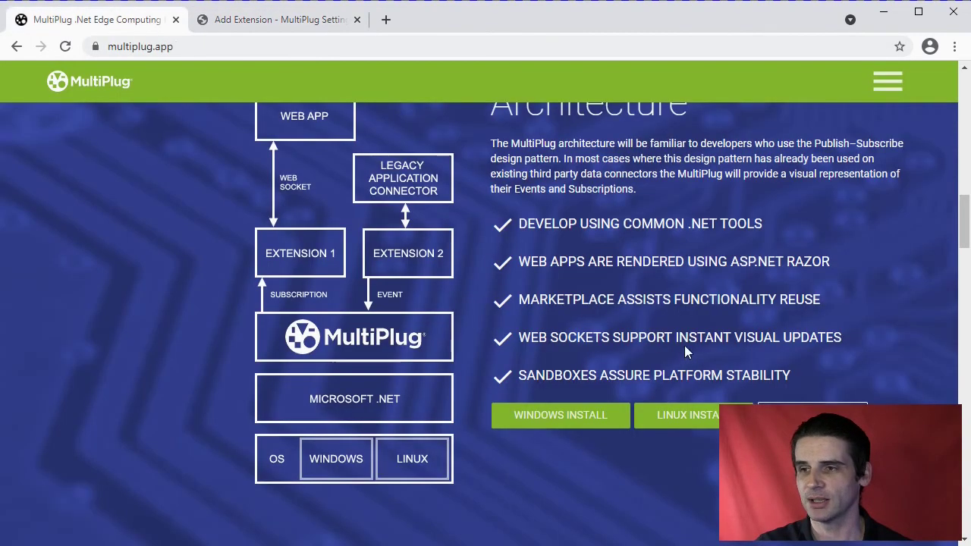
Download the Windows MultiPlug Discovery App installer from the website.
scroll(684, 345, "down", 5)
scroll(688, 345, "down", 6)
scroll(687, 341, "up", 8)
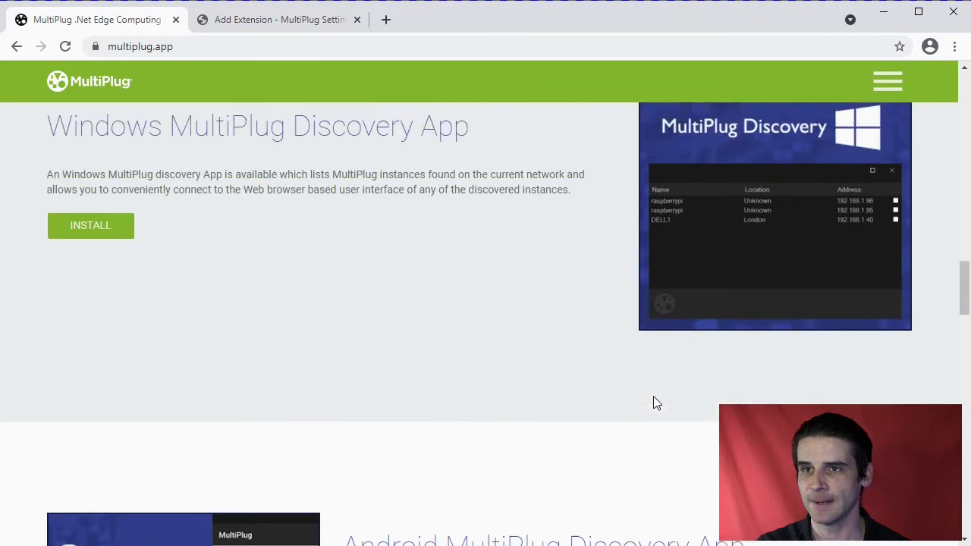
scroll(653, 396, "down", 1)
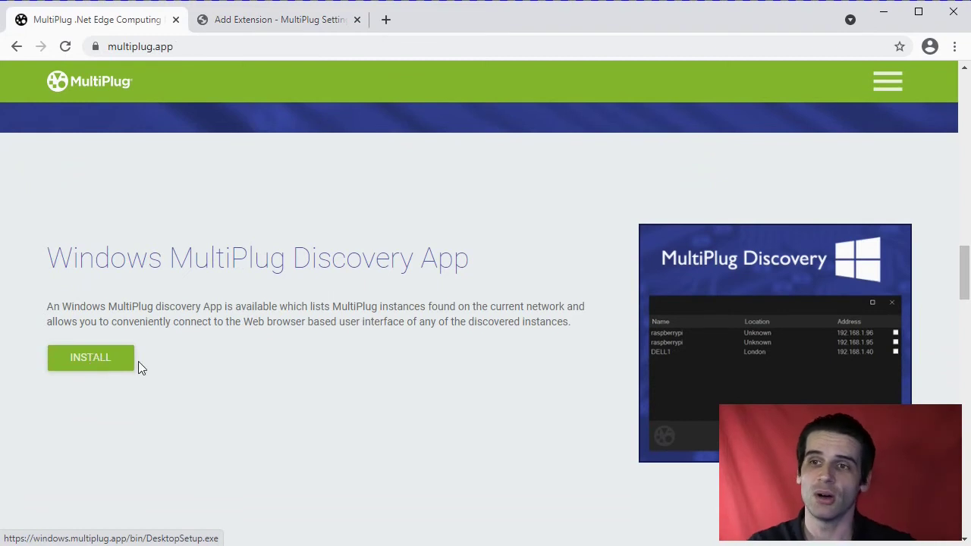
left_click(96, 362)
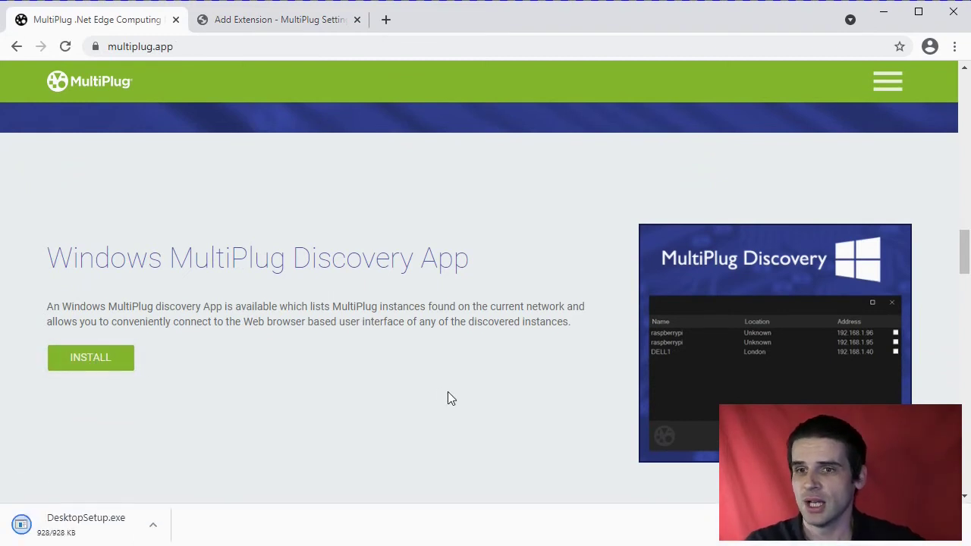
Open the downloaded DesktopSetup.exe from Chrome's download bar.
scroll(402, 284, "down", 4)
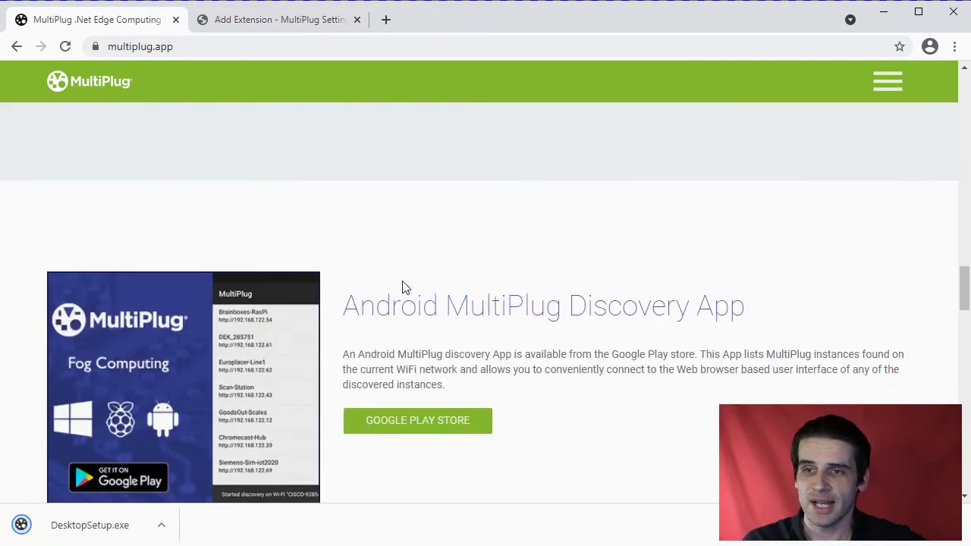
scroll(403, 336, "up", 3)
scroll(405, 338, "down", 1)
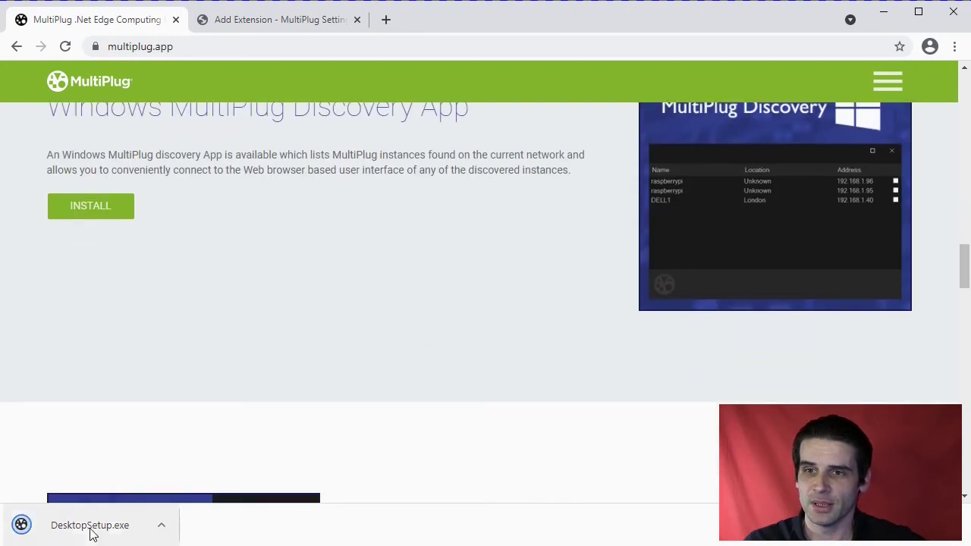
left_click(61, 526)
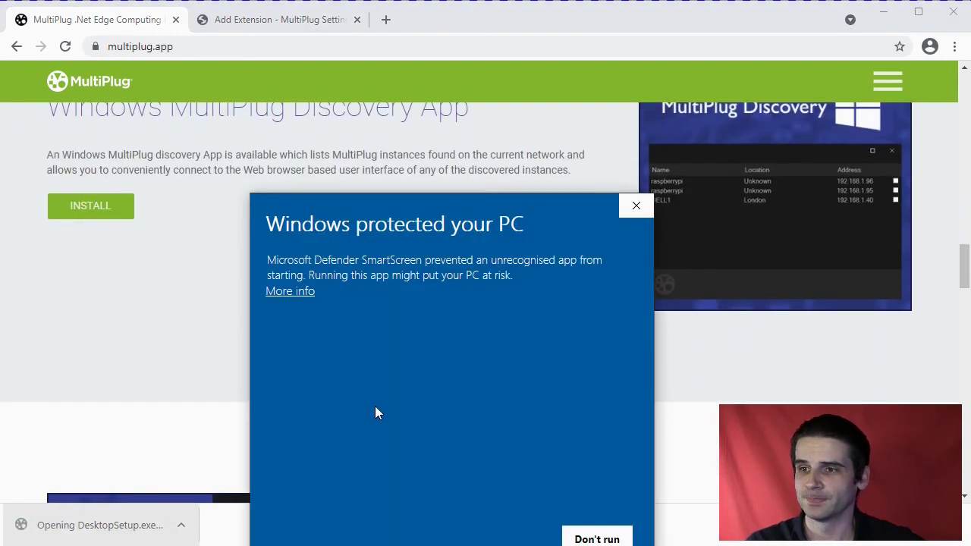
Run DesktopSetup.exe past SmartScreen and install MultiPlug Windows Desktop 1.1 with default options.
left_click(290, 292)
left_click(503, 536)
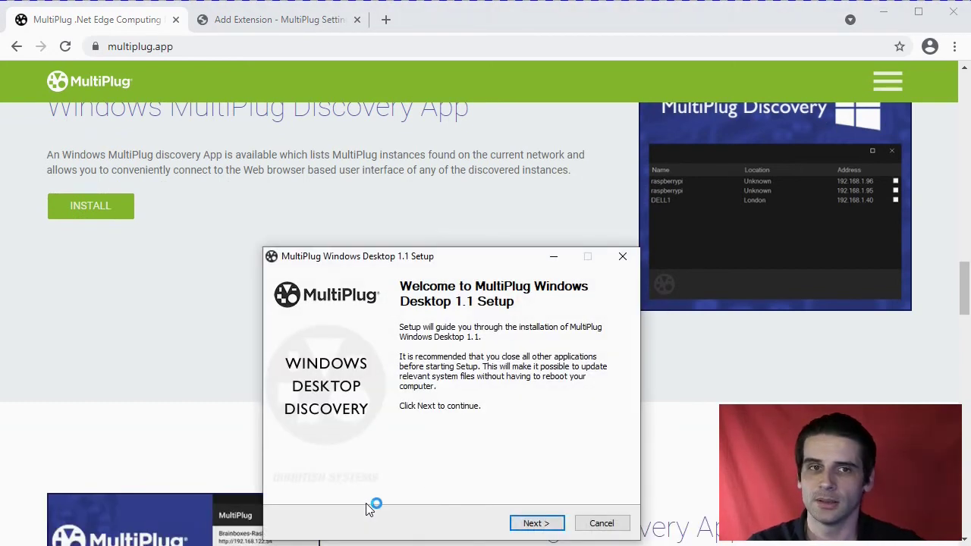
left_click(535, 523)
left_click(535, 523)
left_click(535, 523)
left_click(535, 523)
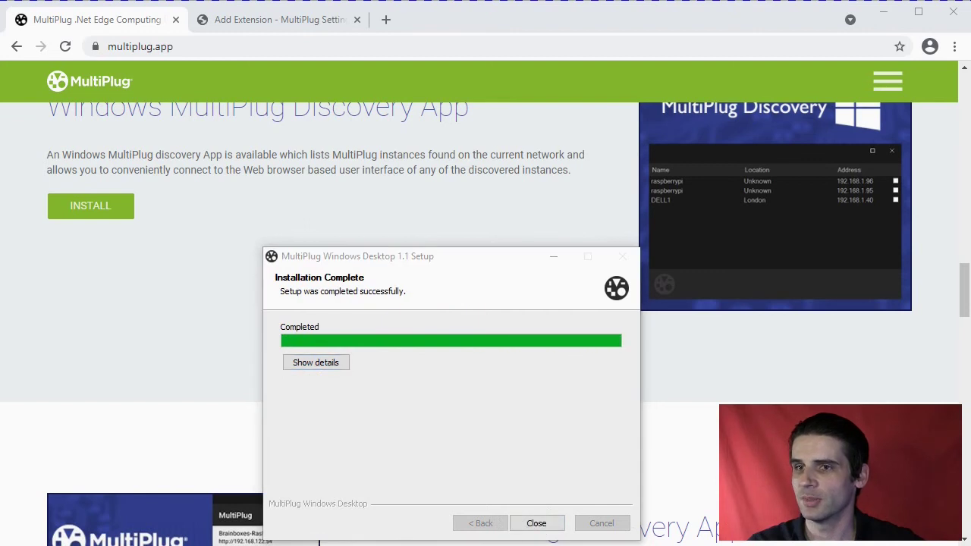
left_click(535, 523)
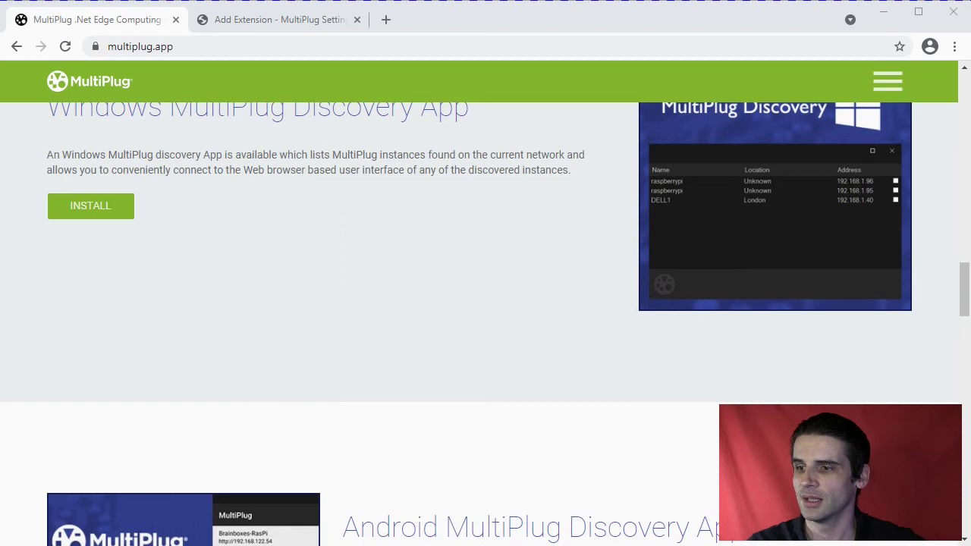
Open the DELL1 instance at 192.168.1.40 from Discovery, then close its Log In tab.
left_click_drag(417, 271, 413, 155)
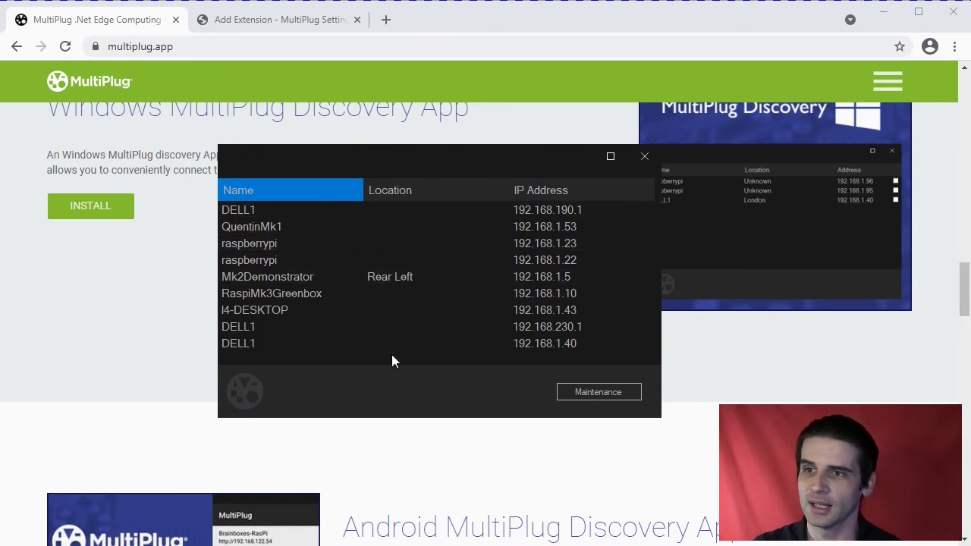
double_click(454, 345)
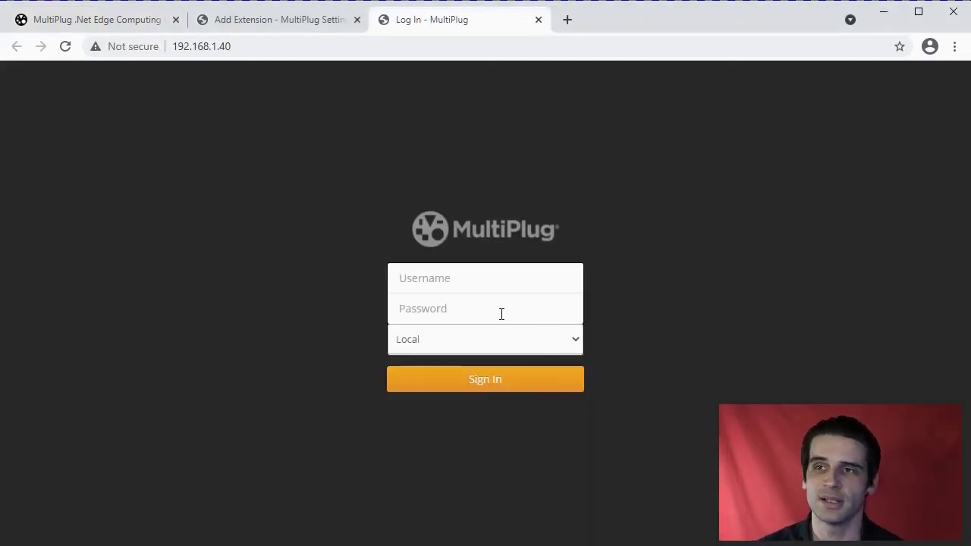
left_click(540, 20)
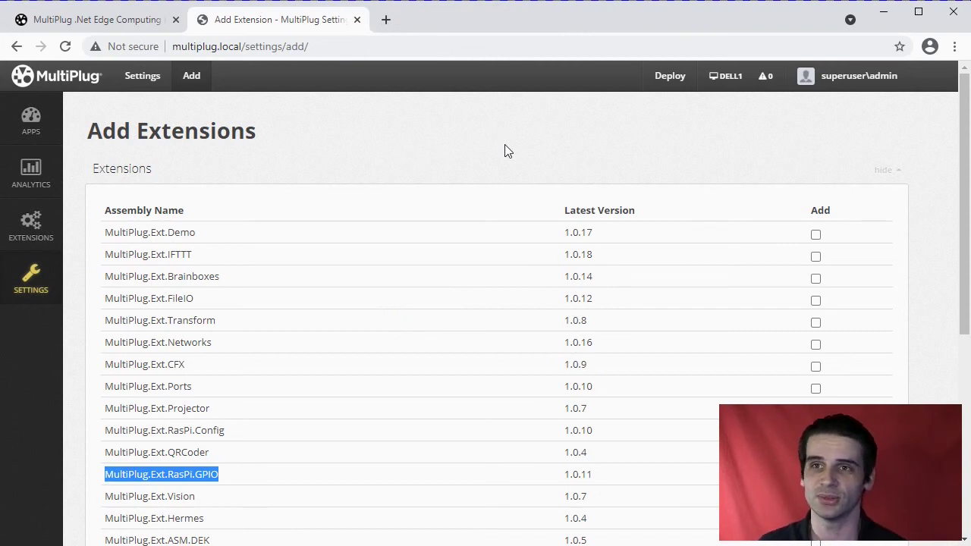
On the multiplug.app site, open WIKI from the navigation menu.
left_click(129, 22)
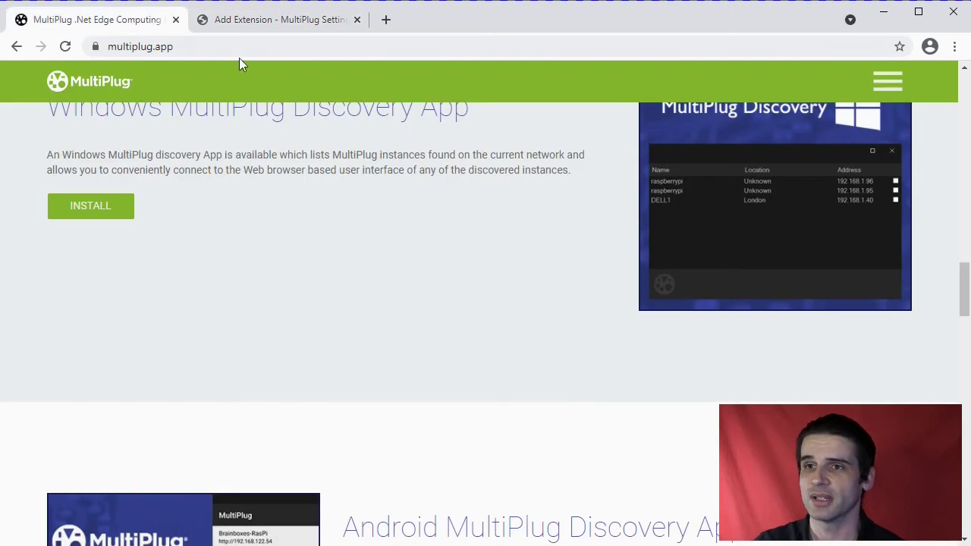
scroll(501, 256, "up", 15)
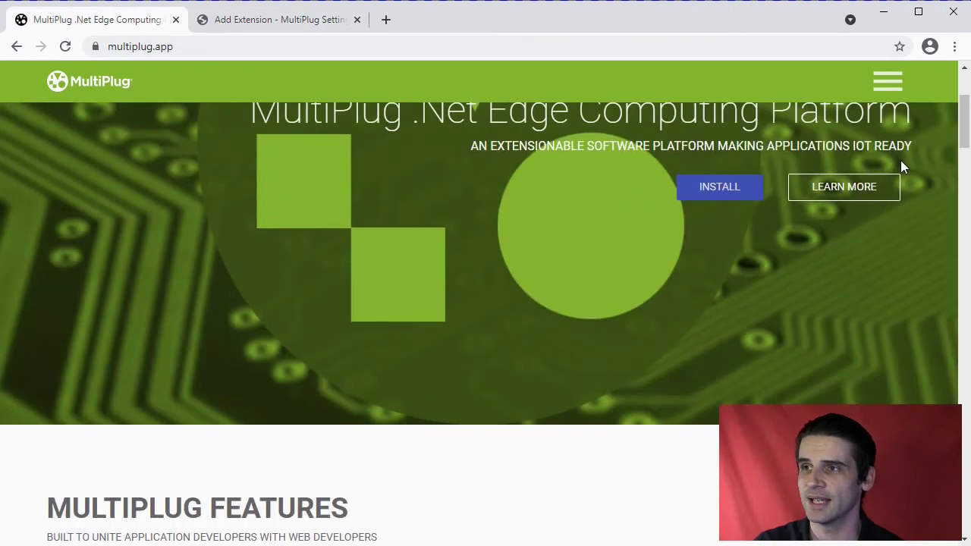
scroll(900, 160, "up", 3)
left_click(887, 94)
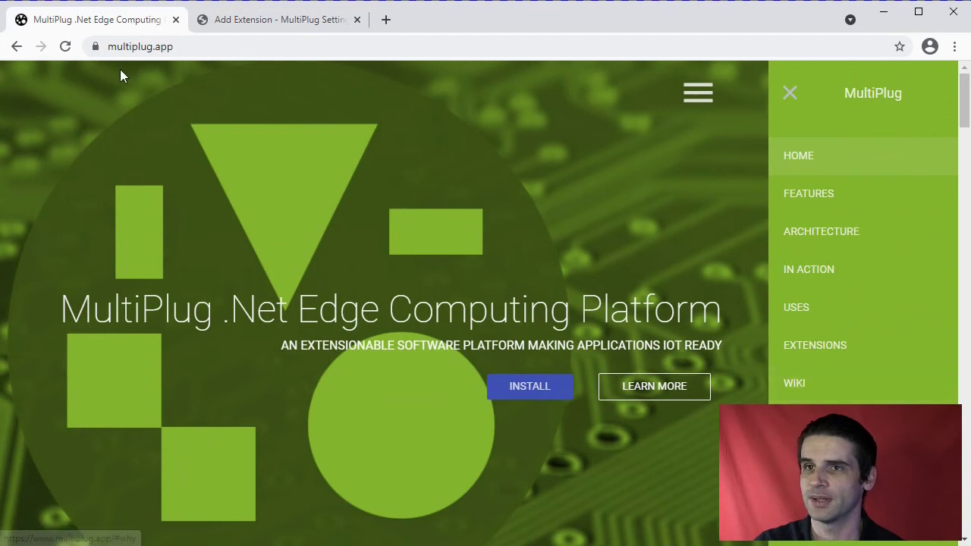
left_click(798, 386)
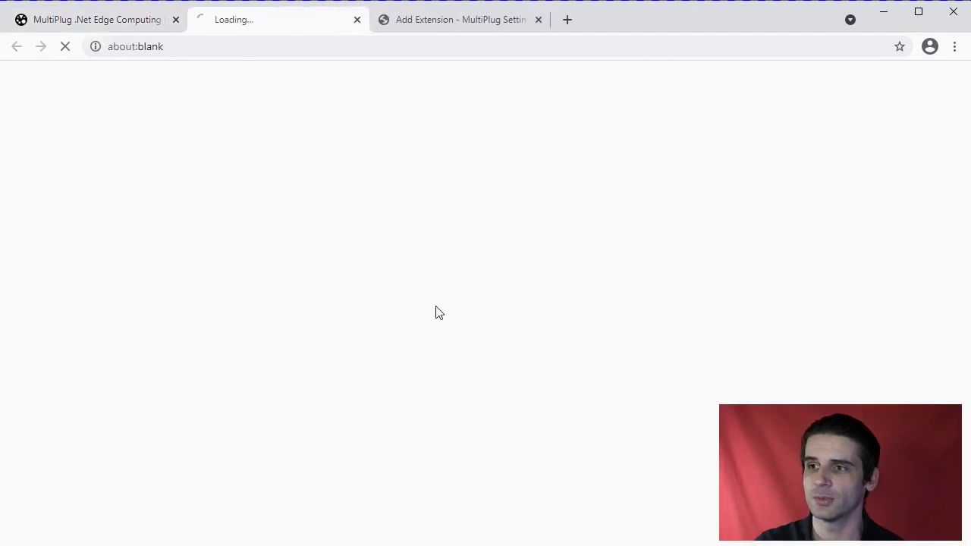
Read through the GitHub wiki Home page's Documentation links, then return to Add Extension settings.
scroll(375, 258, "down", 2)
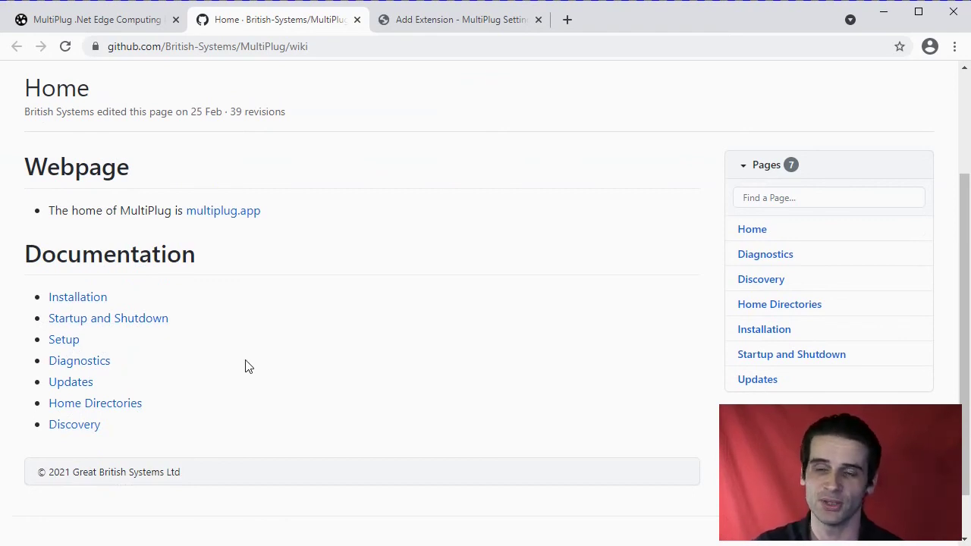
scroll(250, 379, "up", 1)
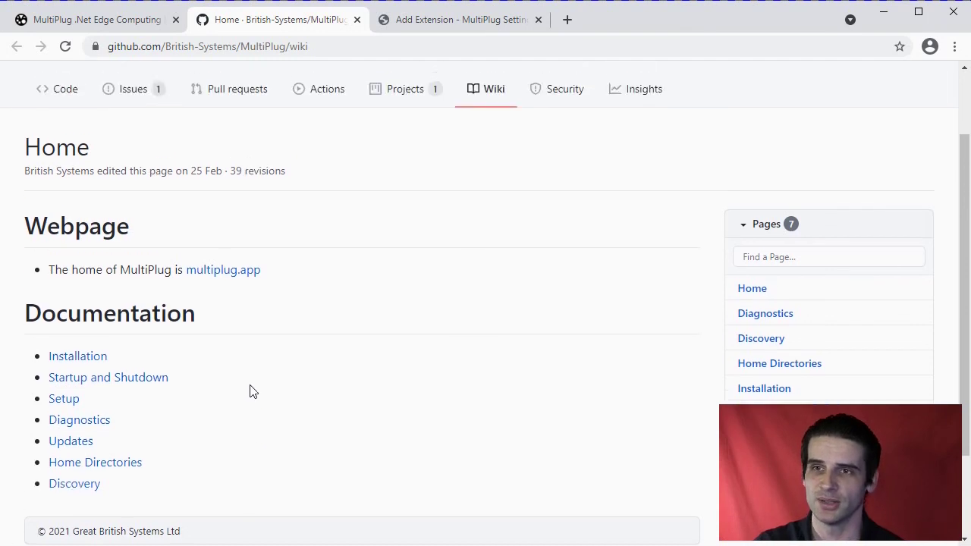
scroll(227, 410, "up", 2)
scroll(195, 367, "down", 3)
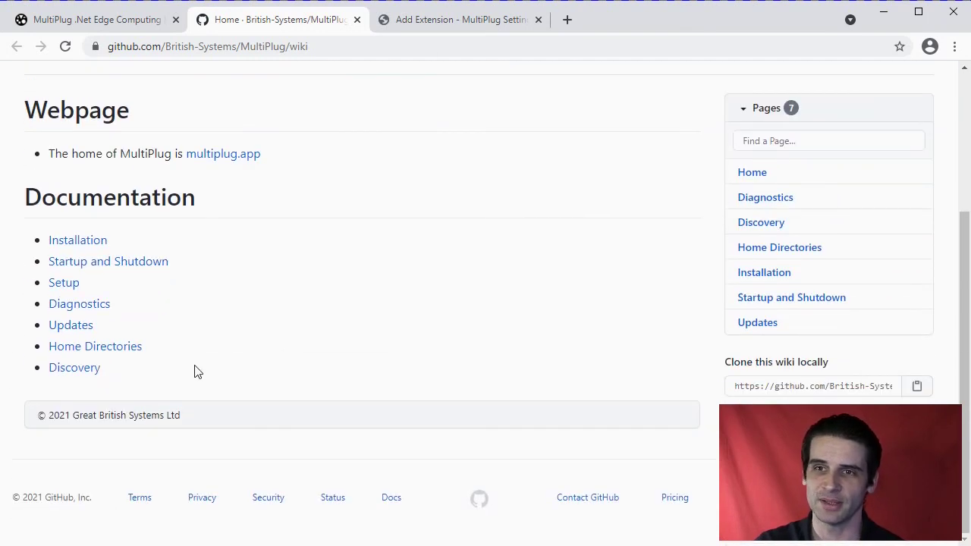
left_click(468, 24)
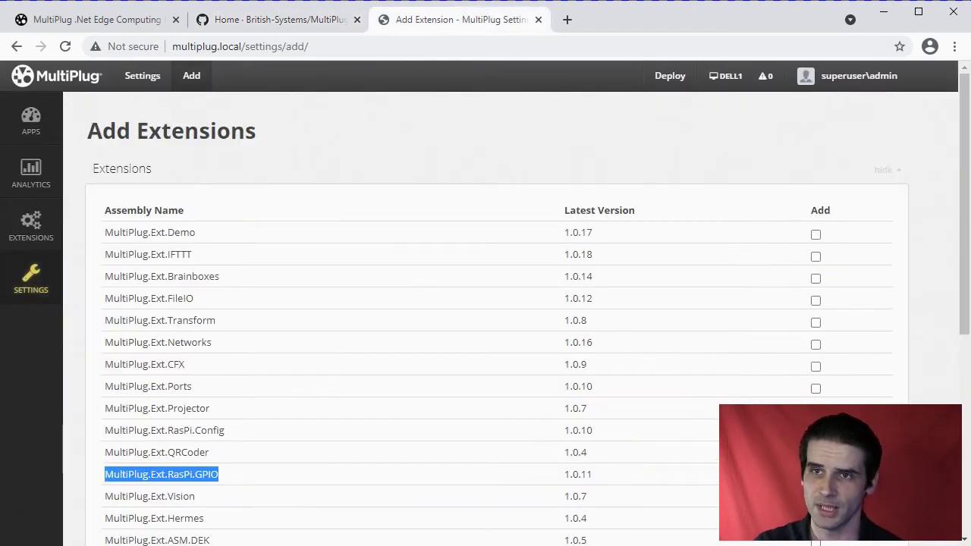
scroll(162, 279, "down", 4)
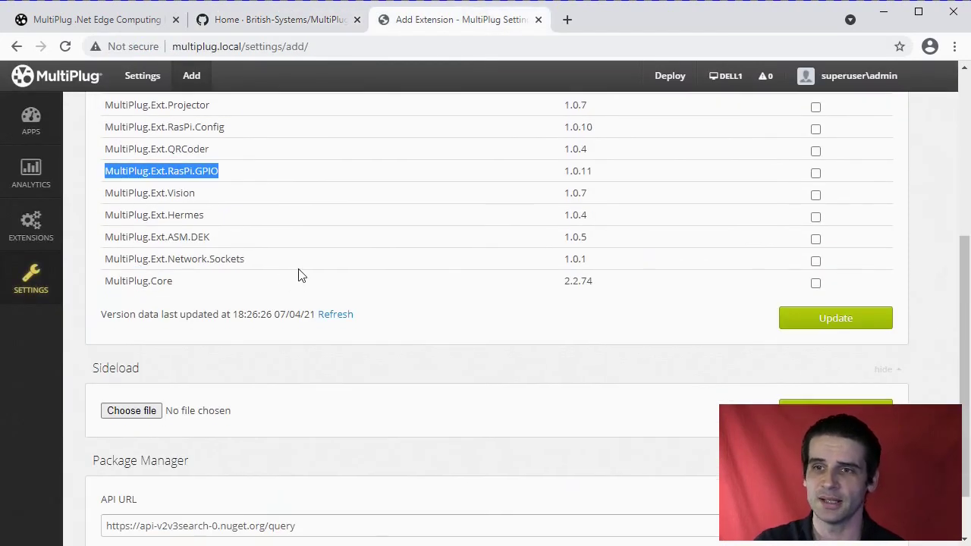
left_click(129, 411)
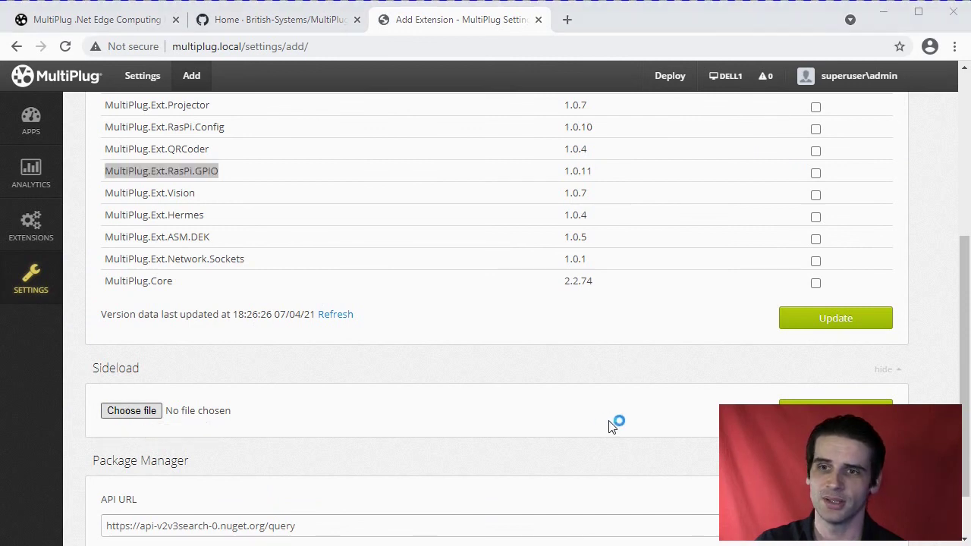
left_click(770, 387)
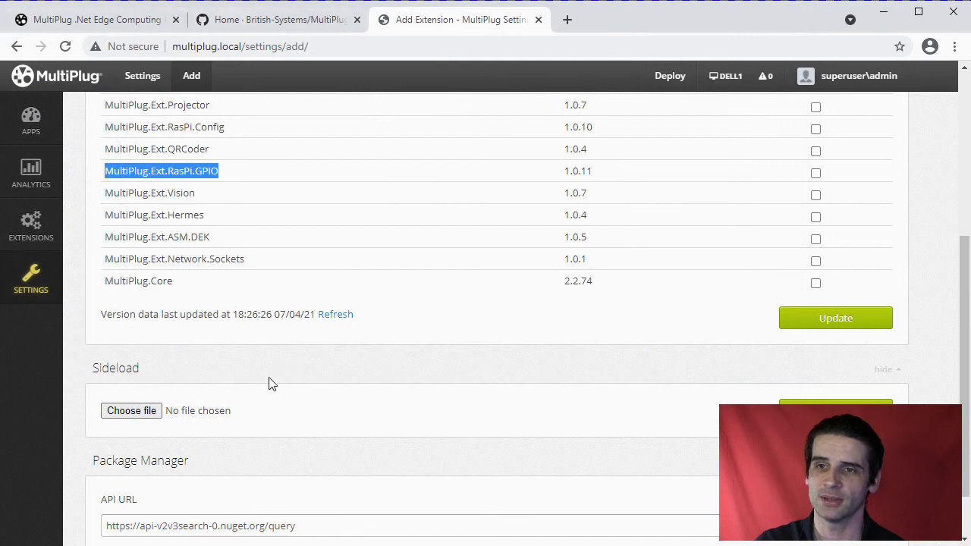
scroll(205, 306, "up", 3)
left_click_drag(186, 289, 104, 288)
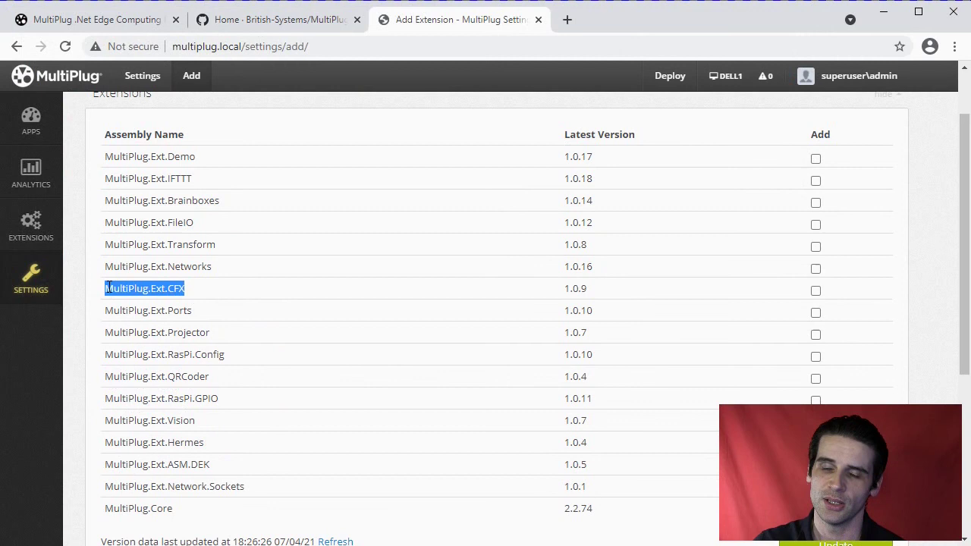
left_click(193, 296)
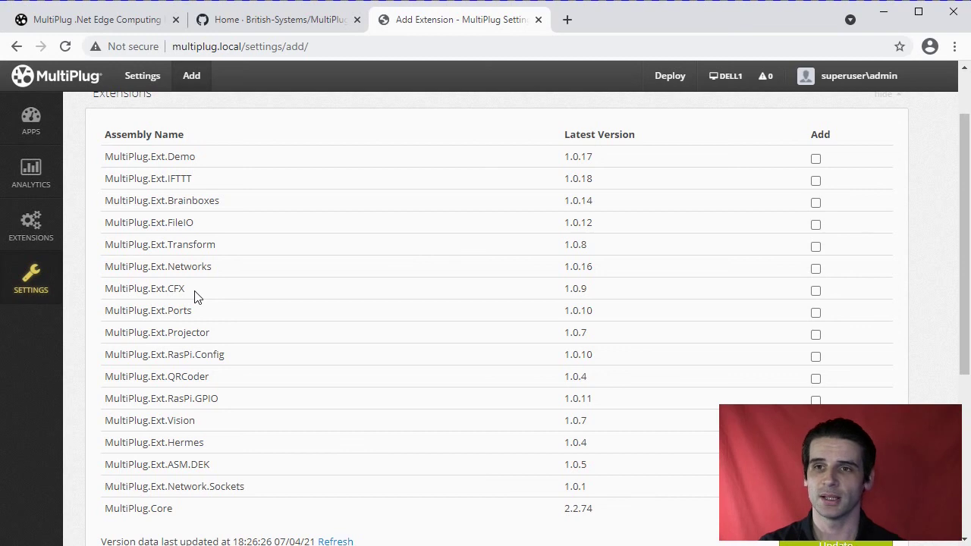
scroll(239, 300, "up", 1)
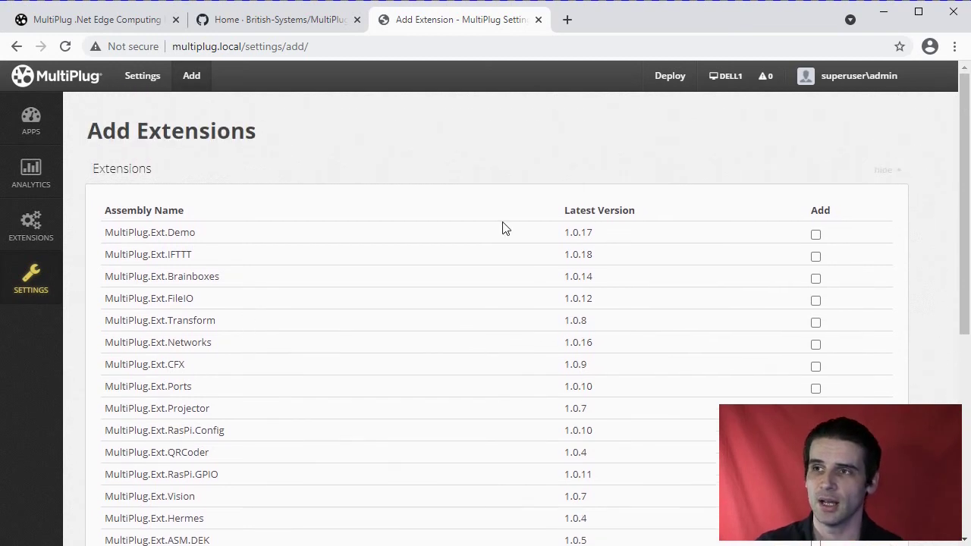